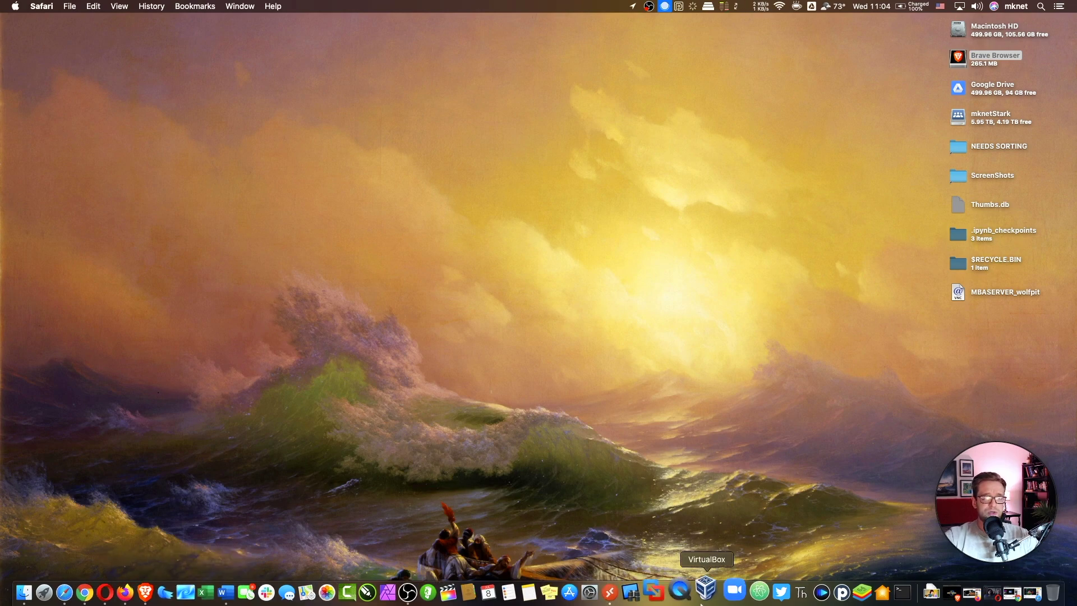
# - Restore Safari and pop the Super Mario Sunshine video into picture-in-picture
pyautogui.click(1016, 598)
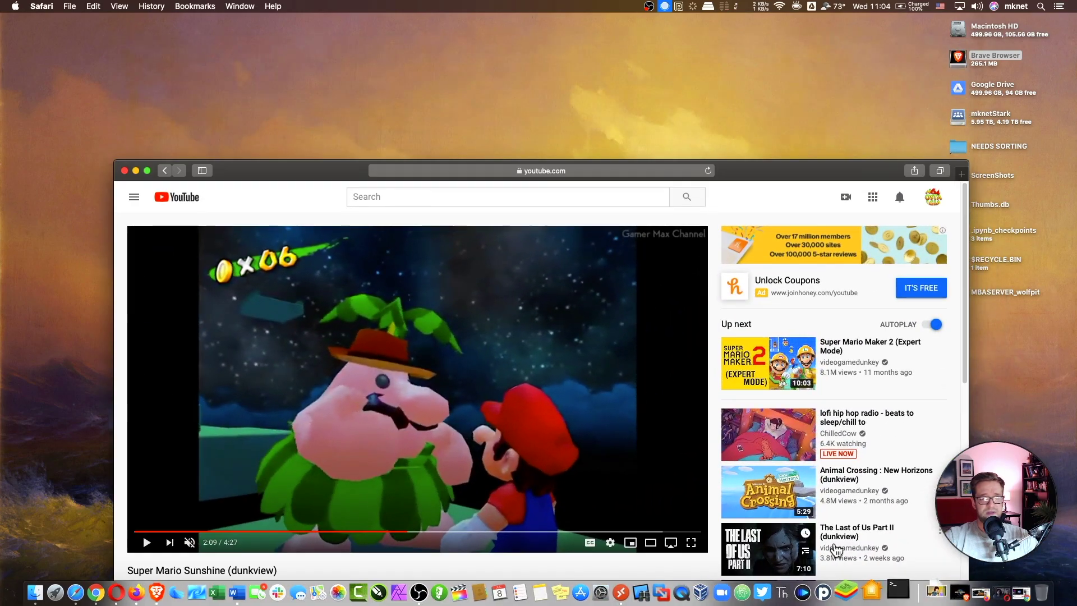
pyautogui.rightClick(462, 418)
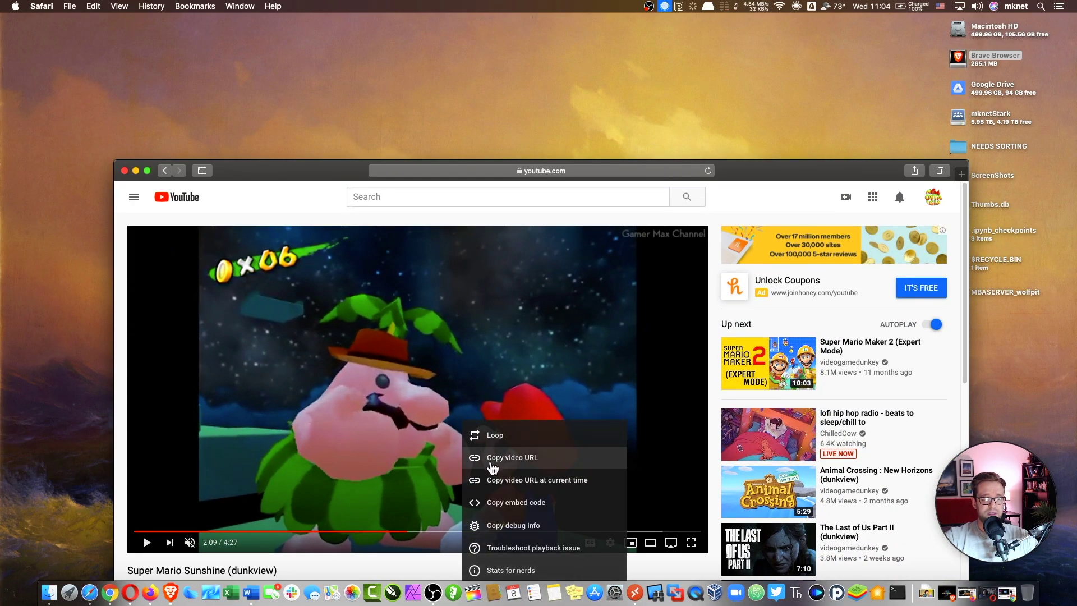
pyautogui.rightClick(457, 416)
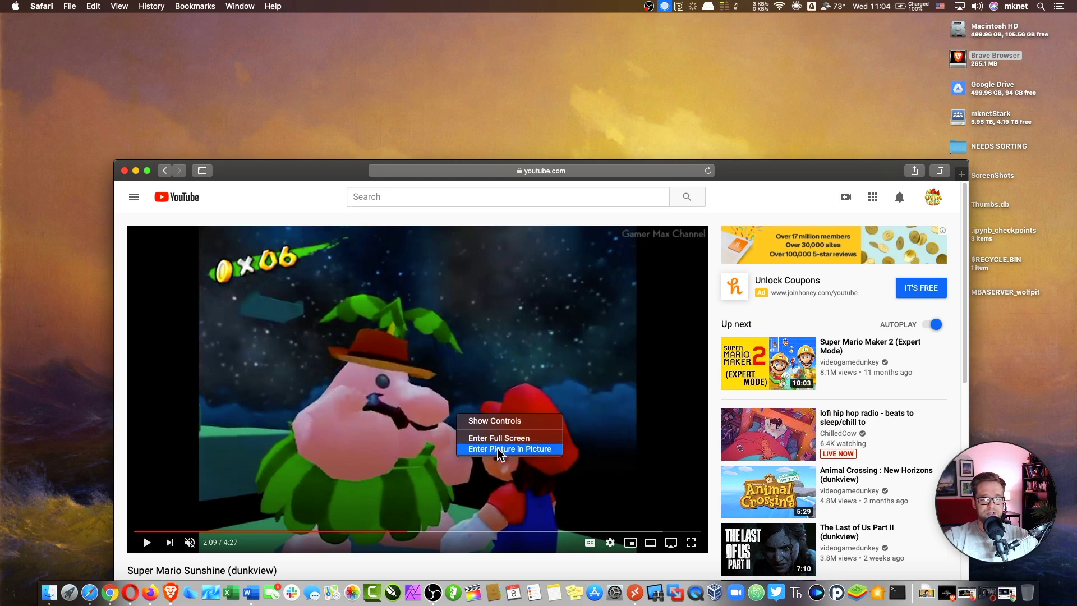
pyautogui.click(498, 448)
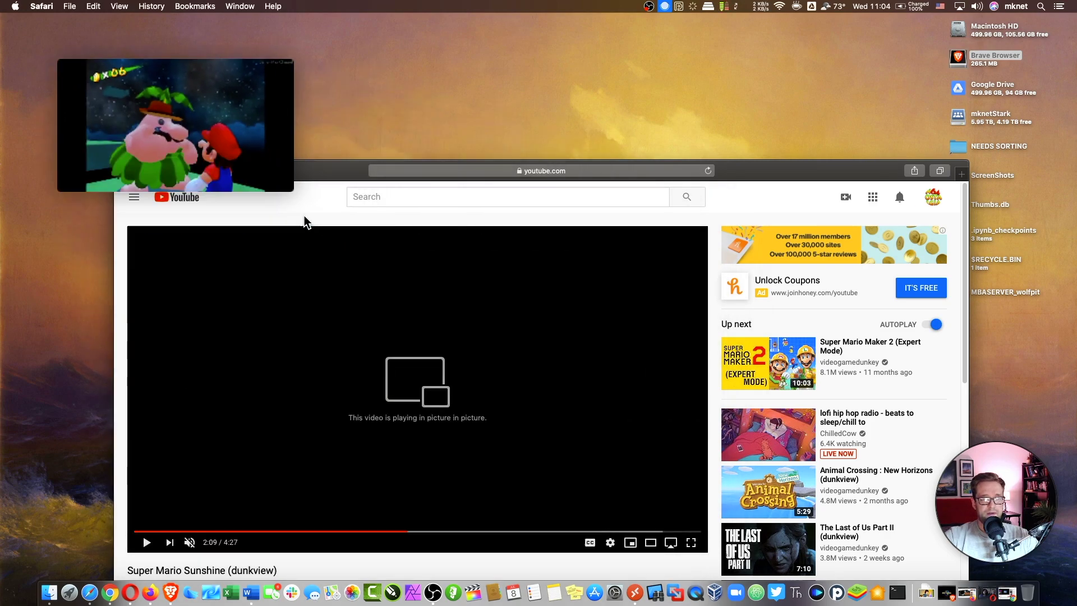
pyautogui.moveTo(261, 169); pyautogui.dragTo(266, 149)
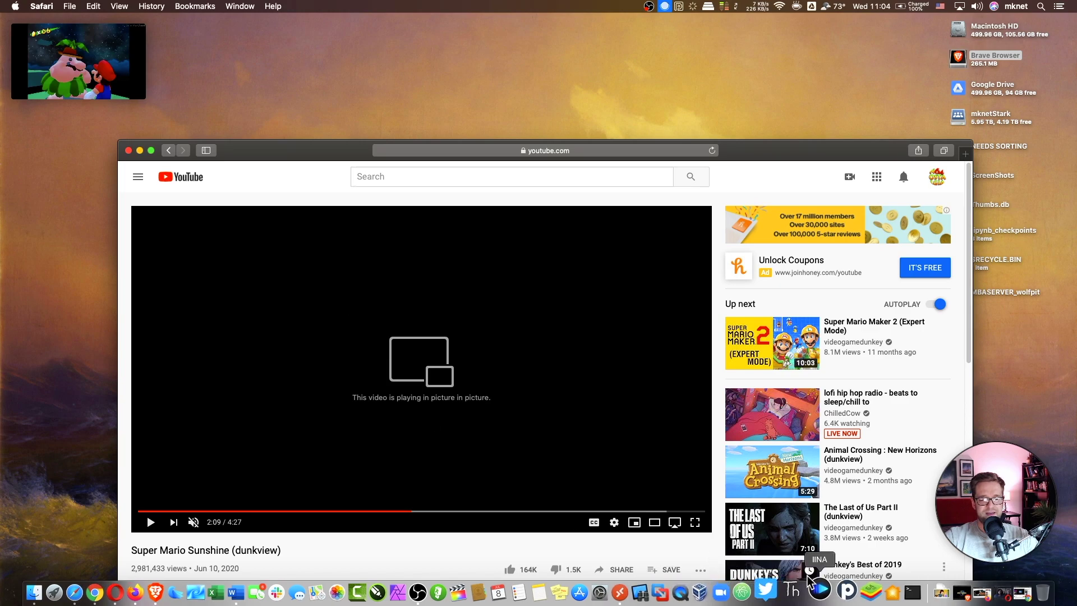
# - Pop Firefox's steak cooking video into picture-in-picture and shrink it at the top-left
pyautogui.click(968, 591)
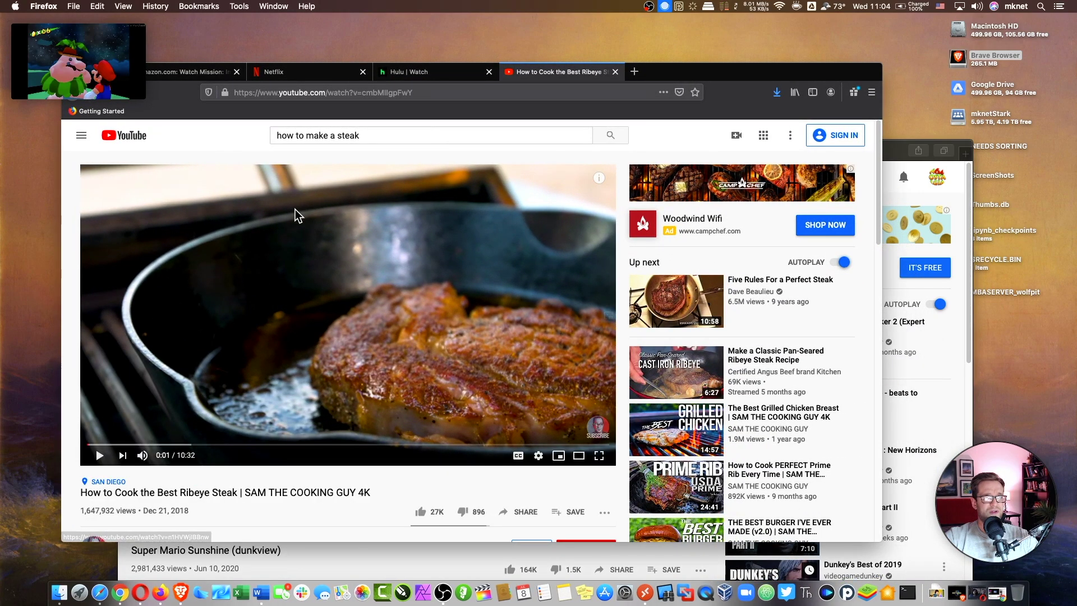
pyautogui.moveTo(725, 79); pyautogui.dragTo(792, 125)
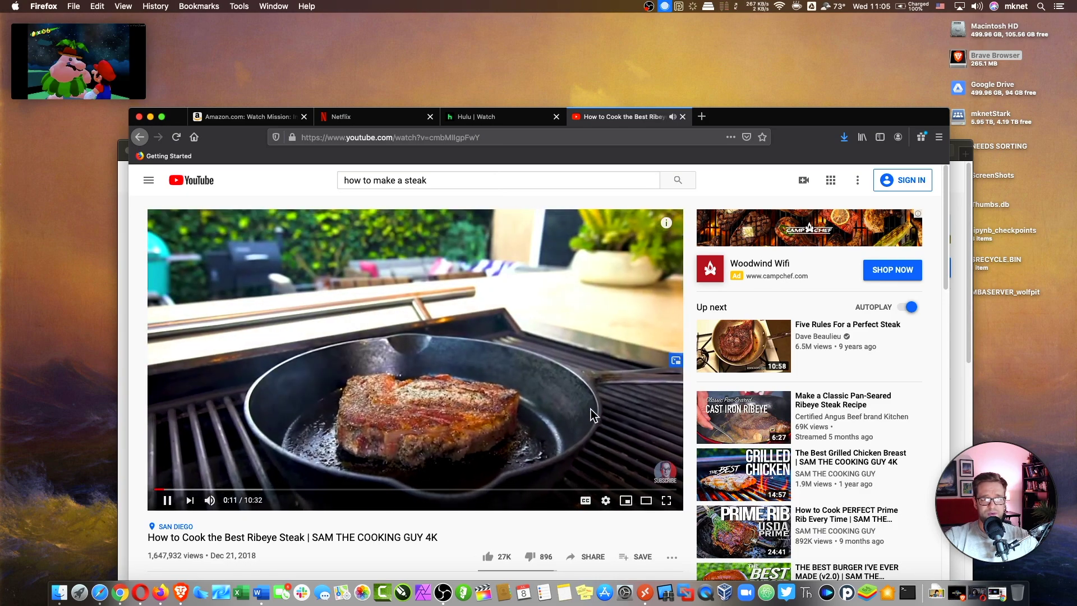
pyautogui.click(646, 363)
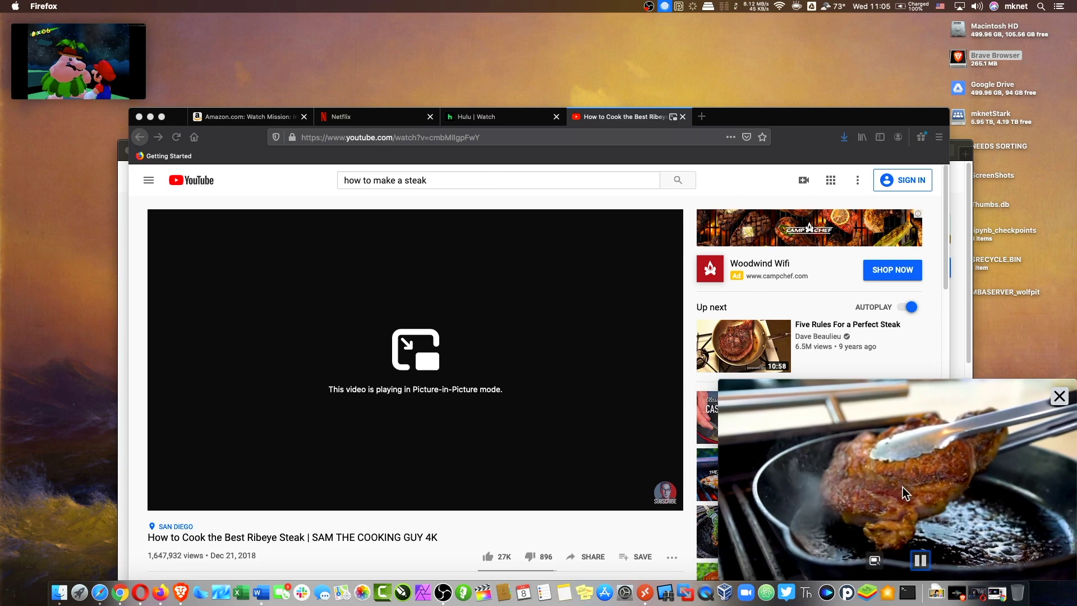
pyautogui.moveTo(993, 522); pyautogui.dragTo(589, 249)
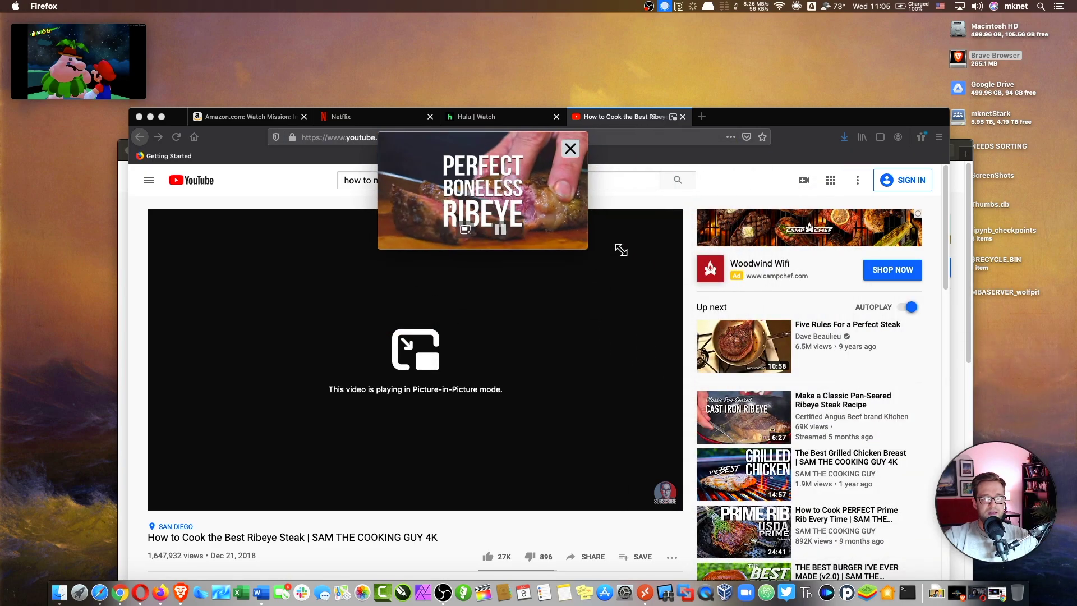
pyautogui.moveTo(505, 193)
pyautogui.mouseDown()
pyautogui.moveTo(152, 190)
pyautogui.moveTo(175, 203)
pyautogui.mouseUp()
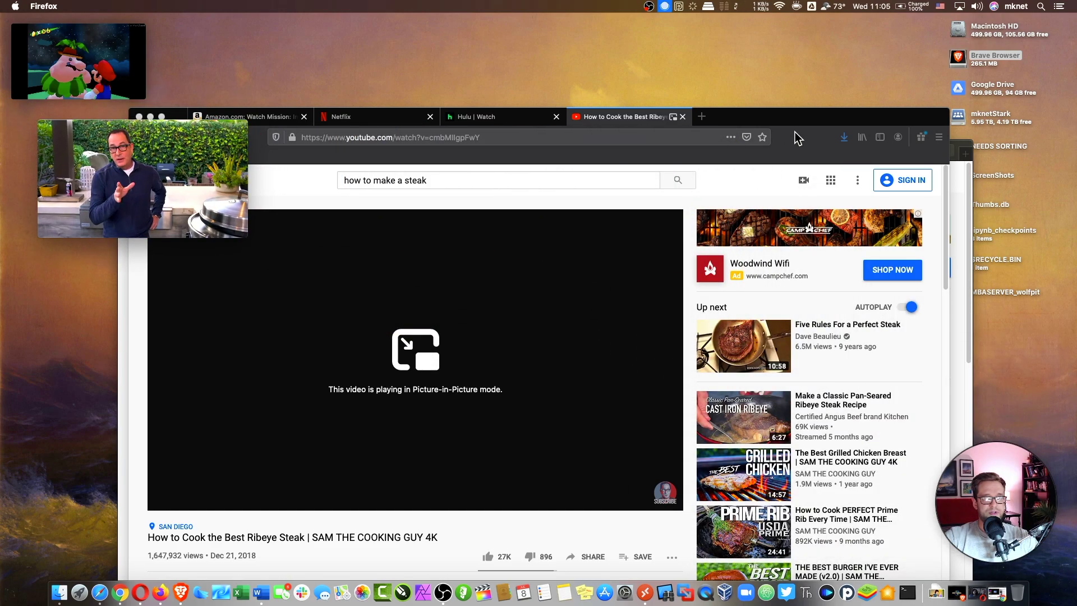
# - Minimize the Firefox steak window, nudge its floating video and lower the Safari window
pyautogui.moveTo(787, 118); pyautogui.dragTo(859, 225)
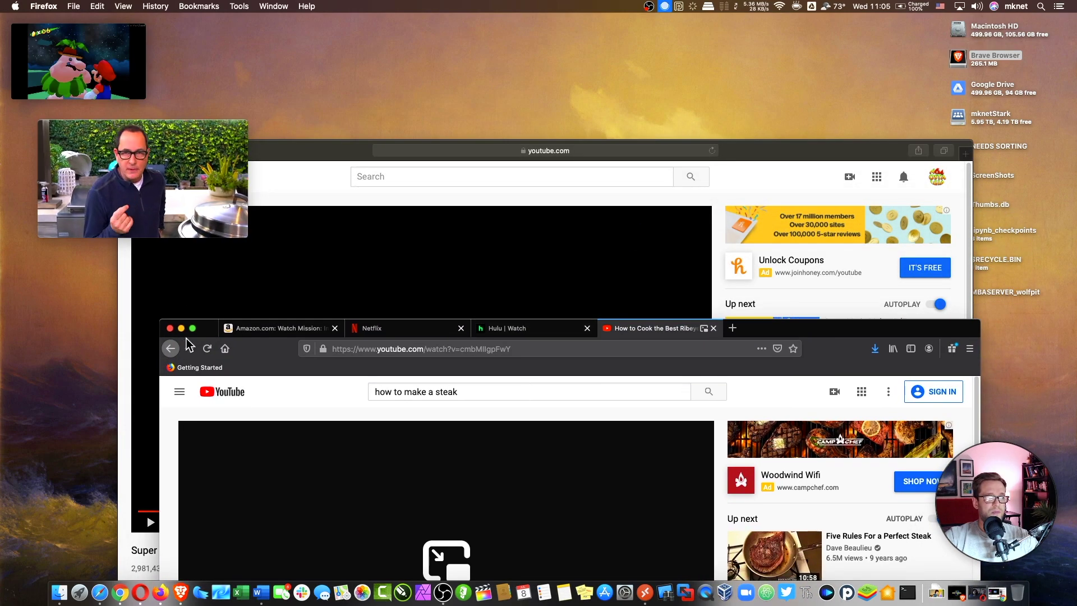
pyautogui.click(173, 321)
pyautogui.moveTo(164, 211); pyautogui.dragTo(155, 209)
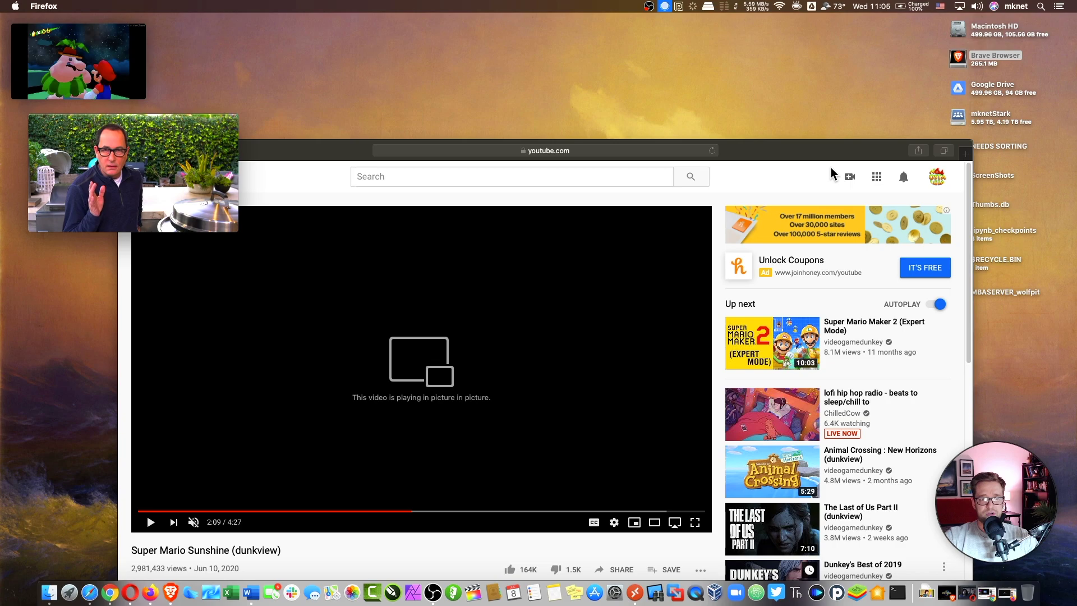
pyautogui.moveTo(826, 149); pyautogui.dragTo(840, 182)
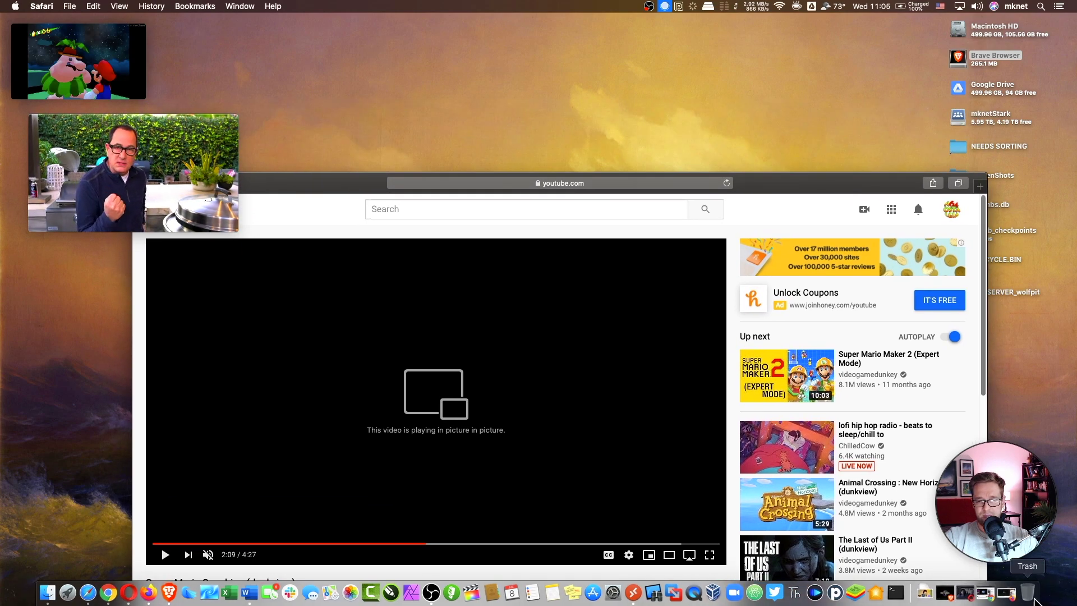
# - Restore Chrome, pop The Art of Code into picture-in-picture, and move the cooking video down
pyautogui.click(963, 594)
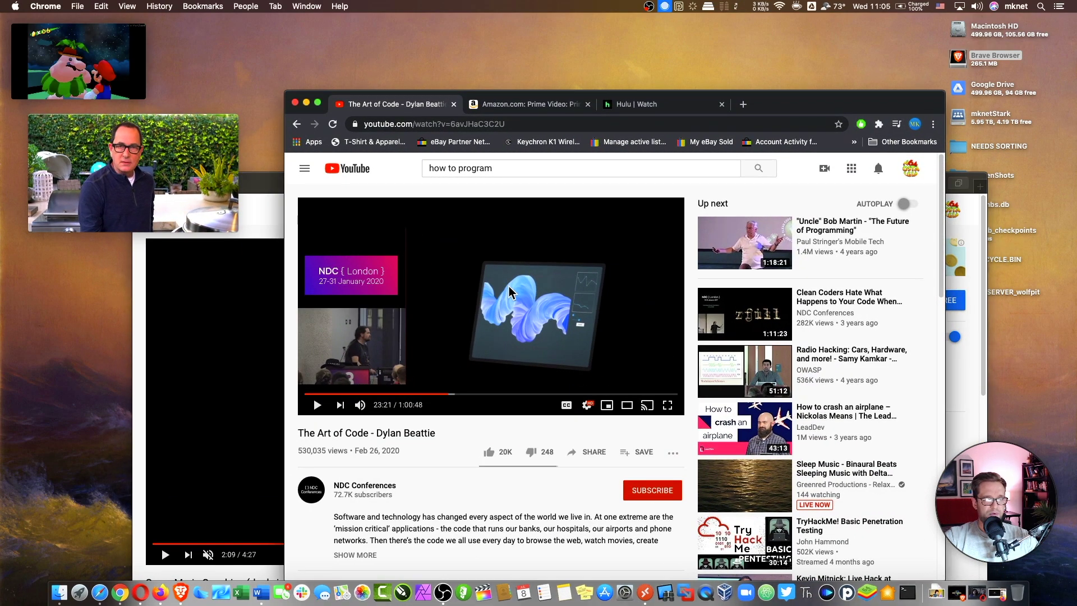
pyautogui.rightClick(491, 278)
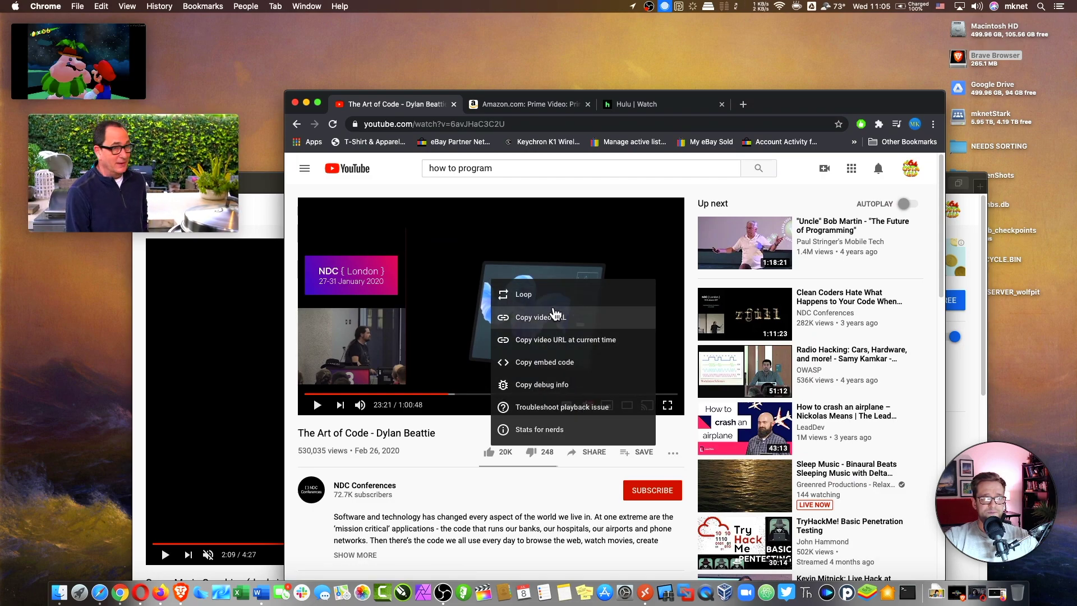
pyautogui.rightClick(482, 271)
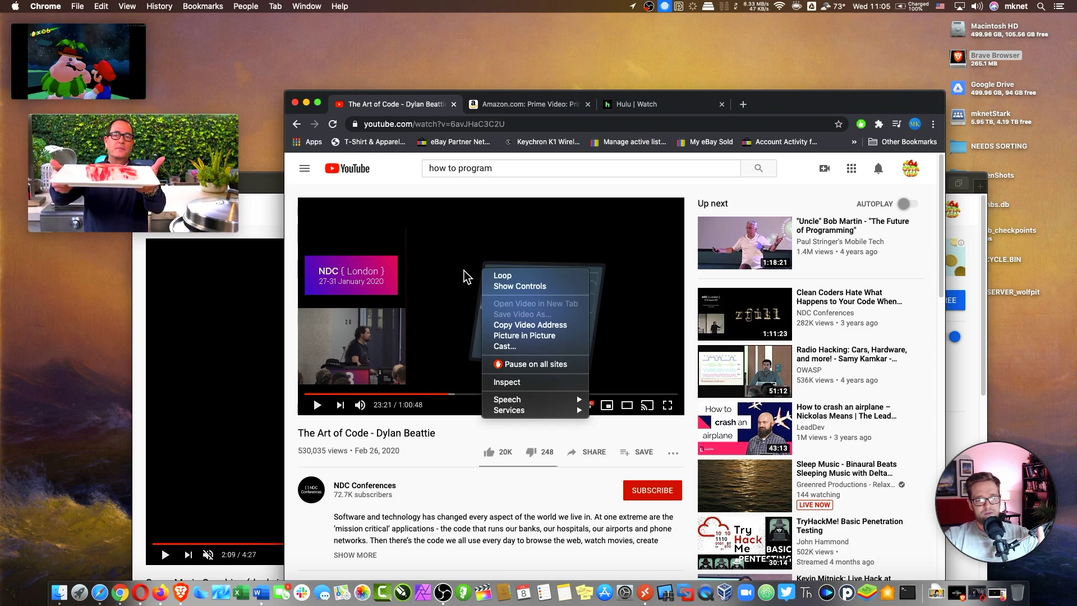
pyautogui.click(524, 335)
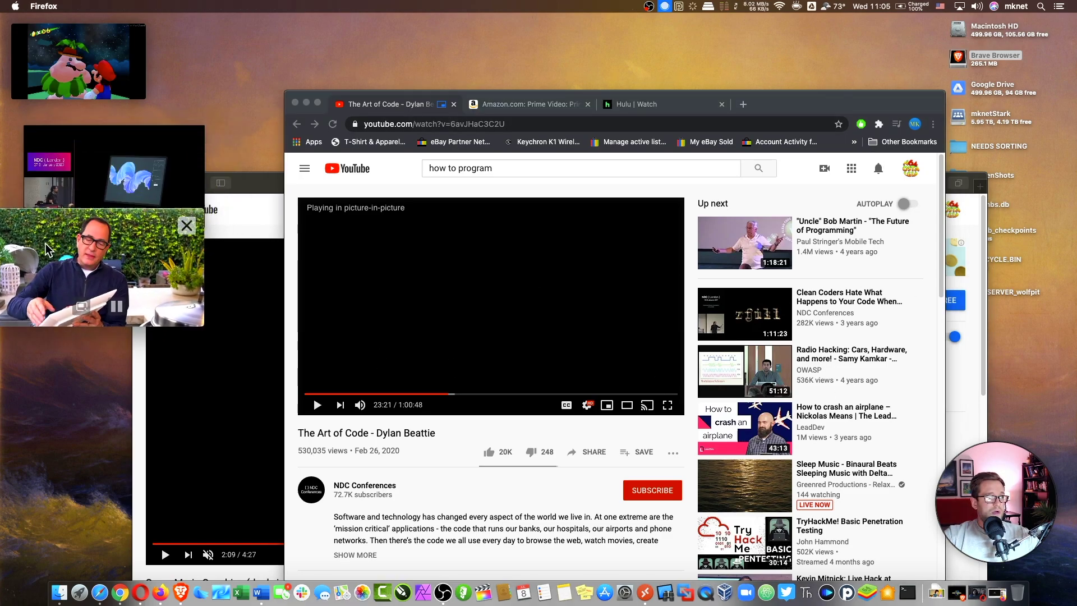
pyautogui.moveTo(134, 173); pyautogui.dragTo(126, 312)
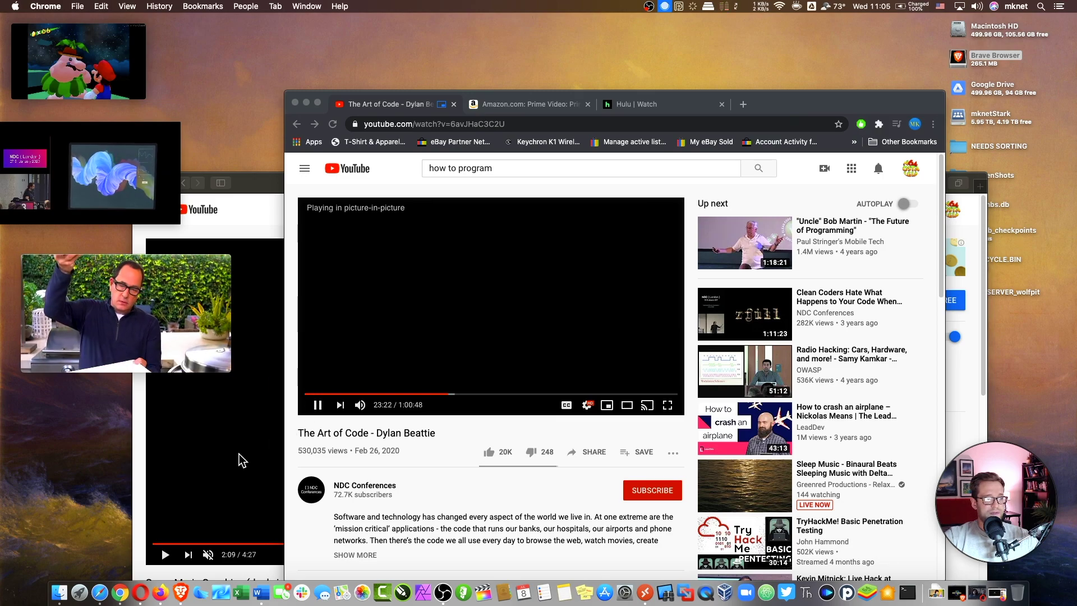
pyautogui.click(362, 472)
pyautogui.moveTo(360, 404)
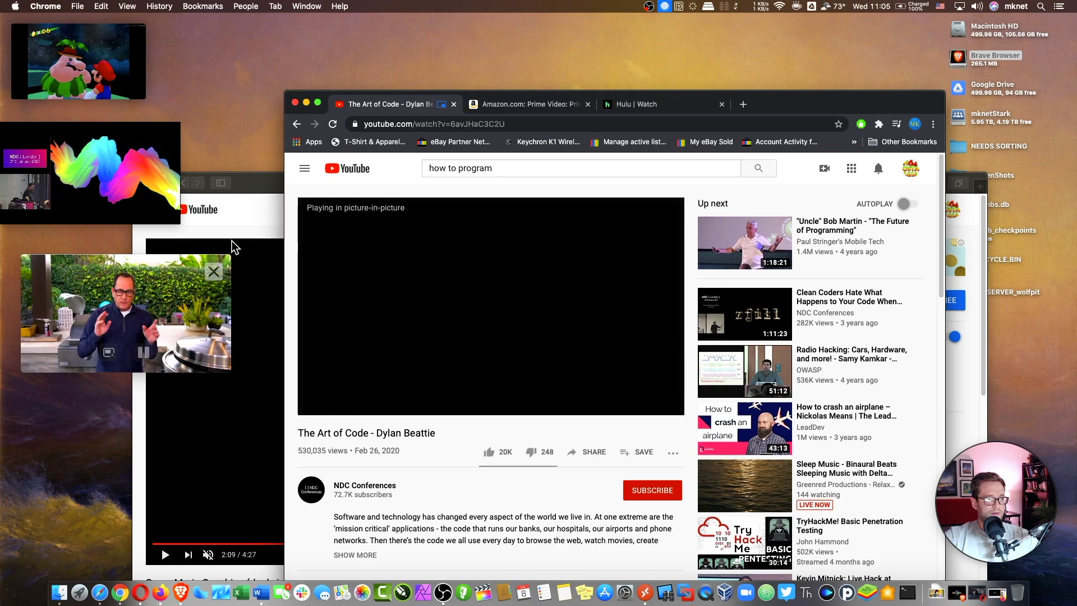
# - Move the Safari Mario window down and The Art of Code window left
pyautogui.click(265, 205)
pyautogui.moveTo(367, 185); pyautogui.dragTo(505, 325)
pyautogui.click(778, 105)
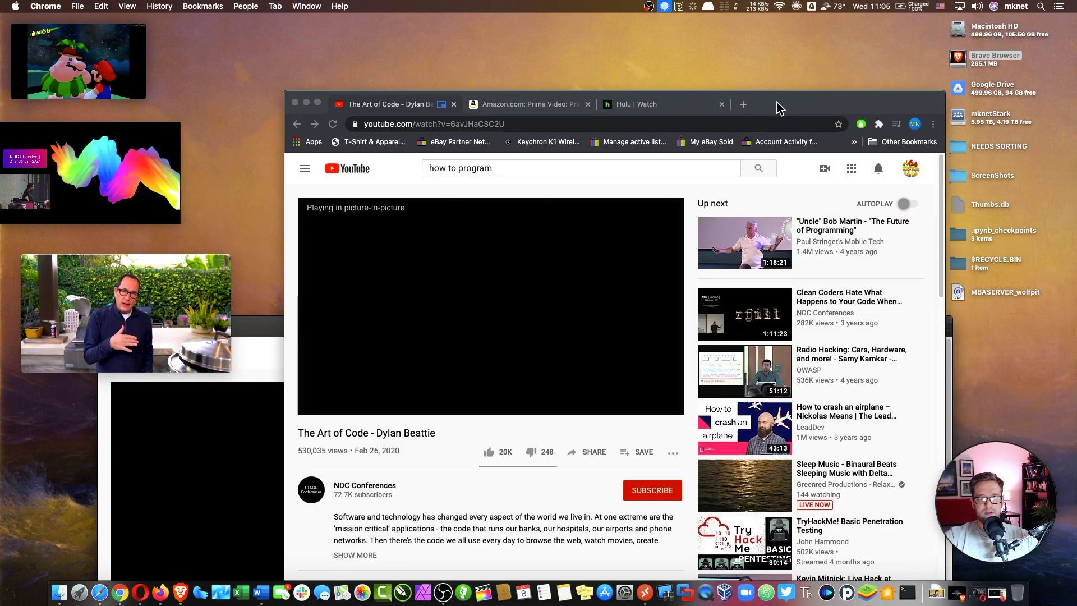
pyautogui.moveTo(778, 106)
pyautogui.mouseDown()
pyautogui.moveTo(735, 155)
pyautogui.moveTo(733, 106)
pyautogui.mouseUp()
# - Raise the Firefox steak window and drag the cooking floating video to the top
pyautogui.click(552, 419)
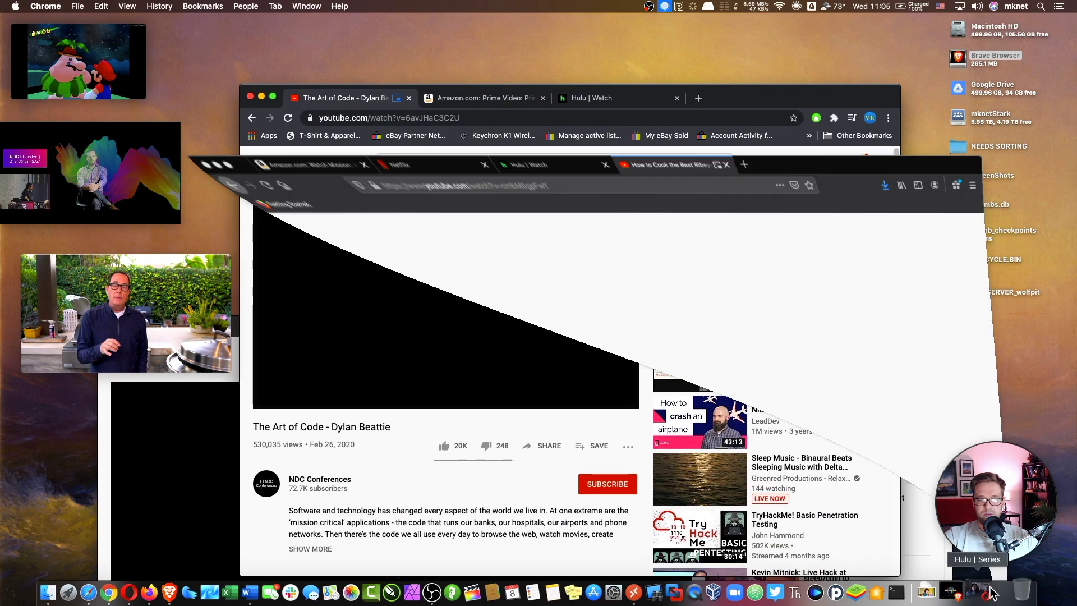
pyautogui.moveTo(776, 330); pyautogui.dragTo(852, 58)
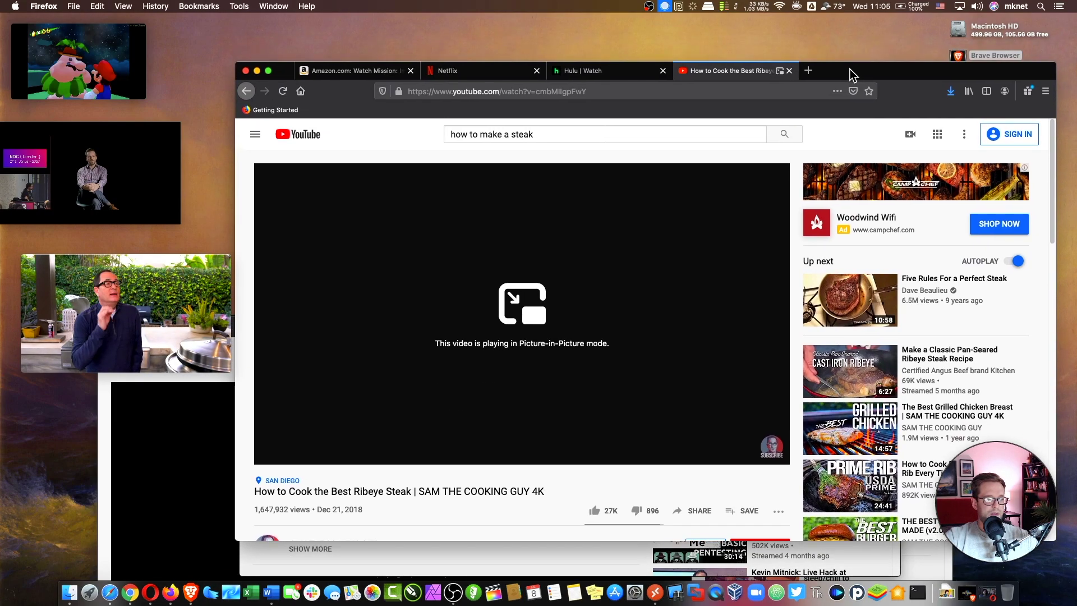
pyautogui.click(248, 91)
pyautogui.click(272, 112)
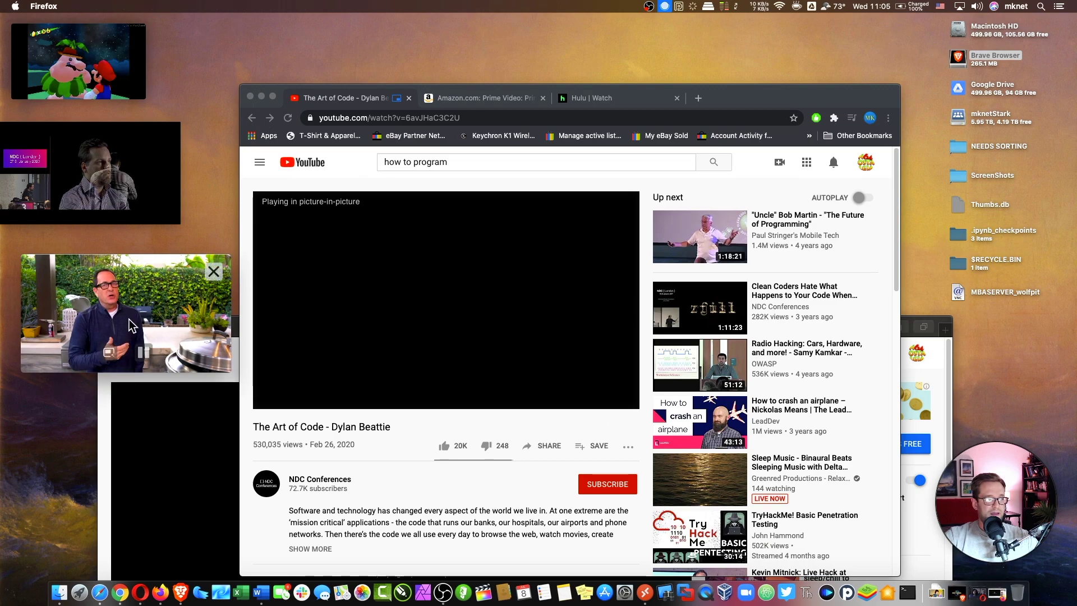
pyautogui.moveTo(126, 311); pyautogui.dragTo(252, 101)
# - Place The Art of Code floating video in the top row, then raise the Safari window
pyautogui.moveTo(844, 110); pyautogui.dragTo(804, 295)
pyautogui.moveTo(90, 173)
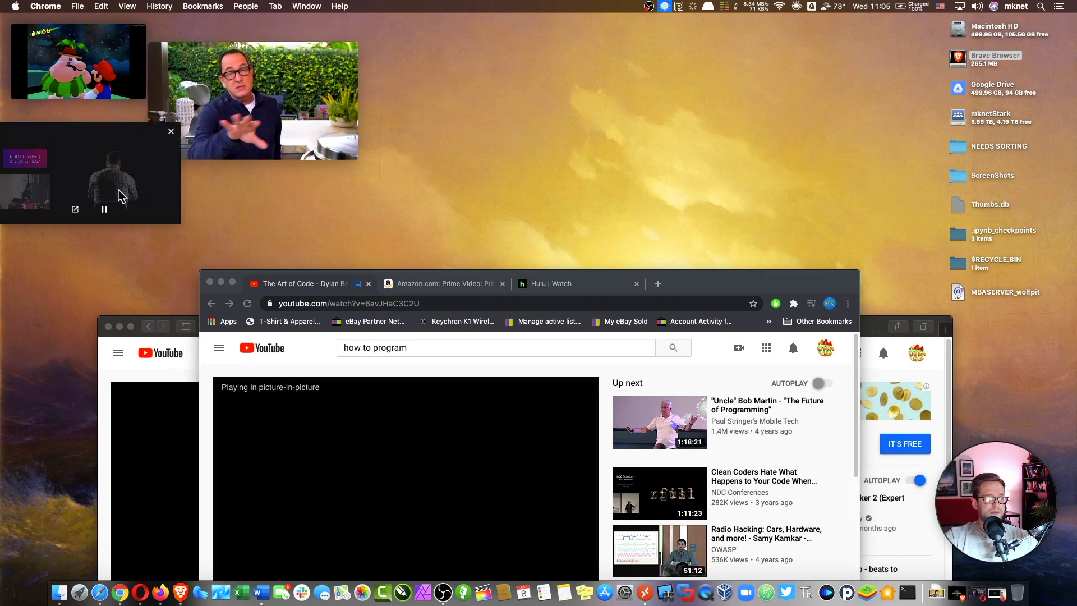
pyautogui.moveTo(110, 181); pyautogui.dragTo(513, 110)
pyautogui.moveTo(425, 147); pyautogui.dragTo(399, 122)
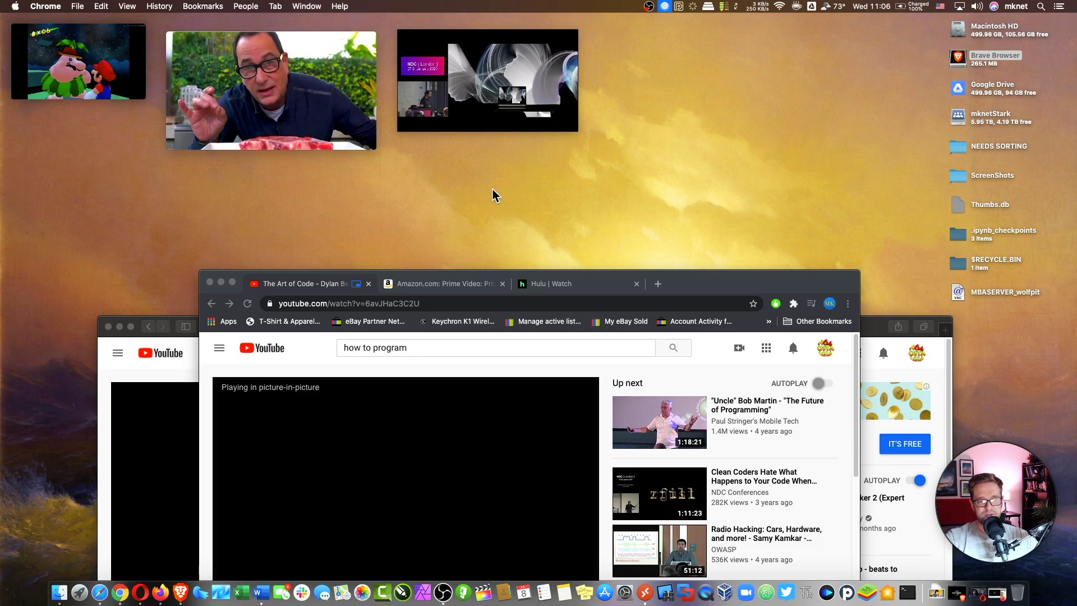
pyautogui.moveTo(875, 326); pyautogui.dragTo(877, 170)
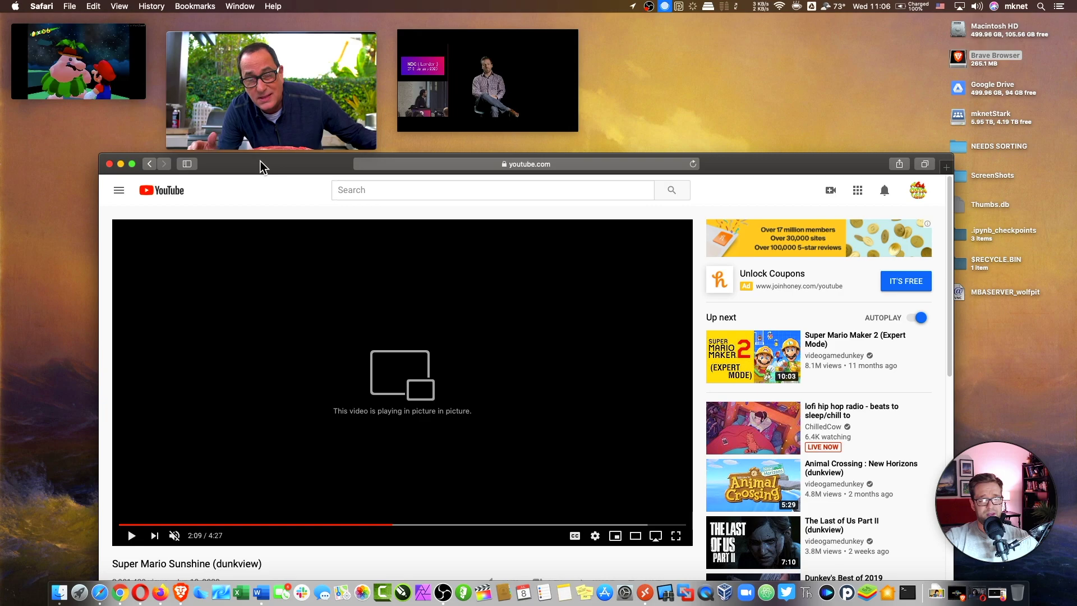
# - Drag the Safari Mario window down and to the left, clearing the top row
pyautogui.moveTo(260, 164); pyautogui.dragTo(268, 260)
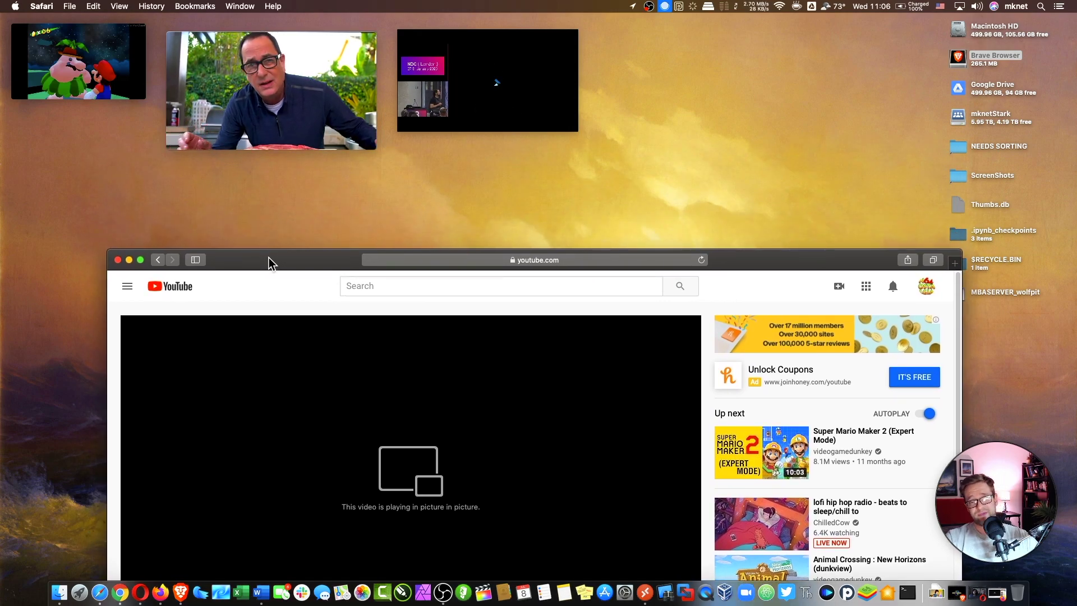
pyautogui.moveTo(269, 259); pyautogui.dragTo(237, 362)
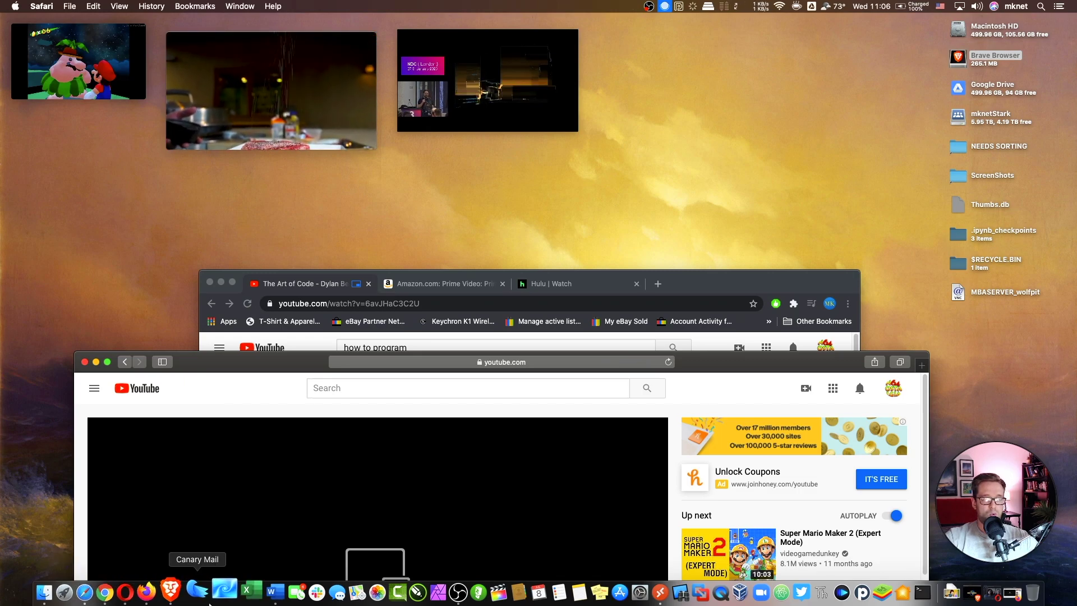
# - Raise Chrome's programming-talk window and restore Firefox's minimized ribeye steak window
pyautogui.click(159, 592)
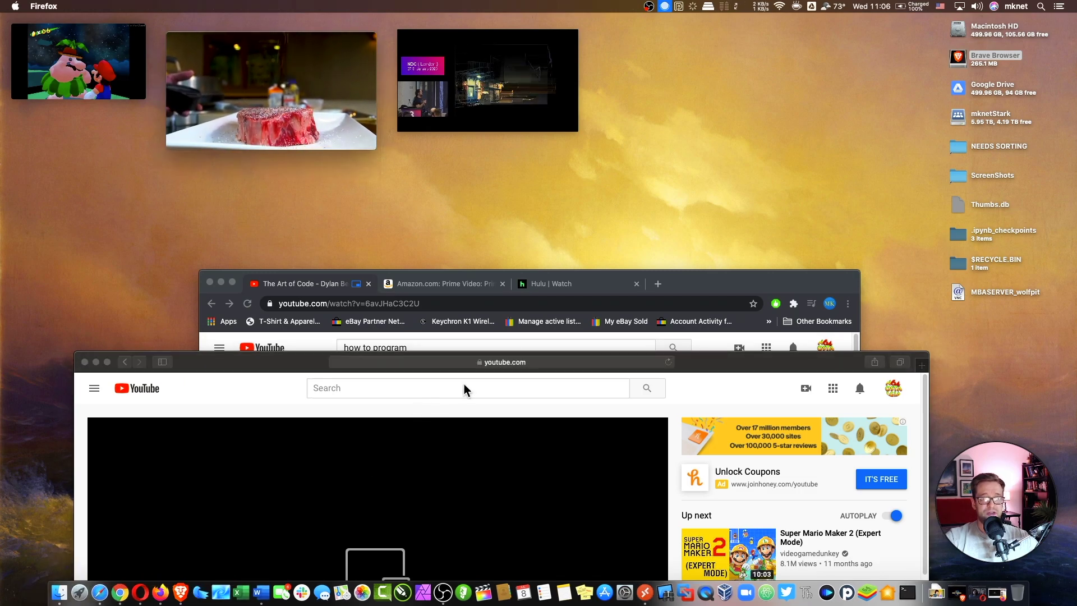
pyautogui.moveTo(722, 288); pyautogui.dragTo(774, 251)
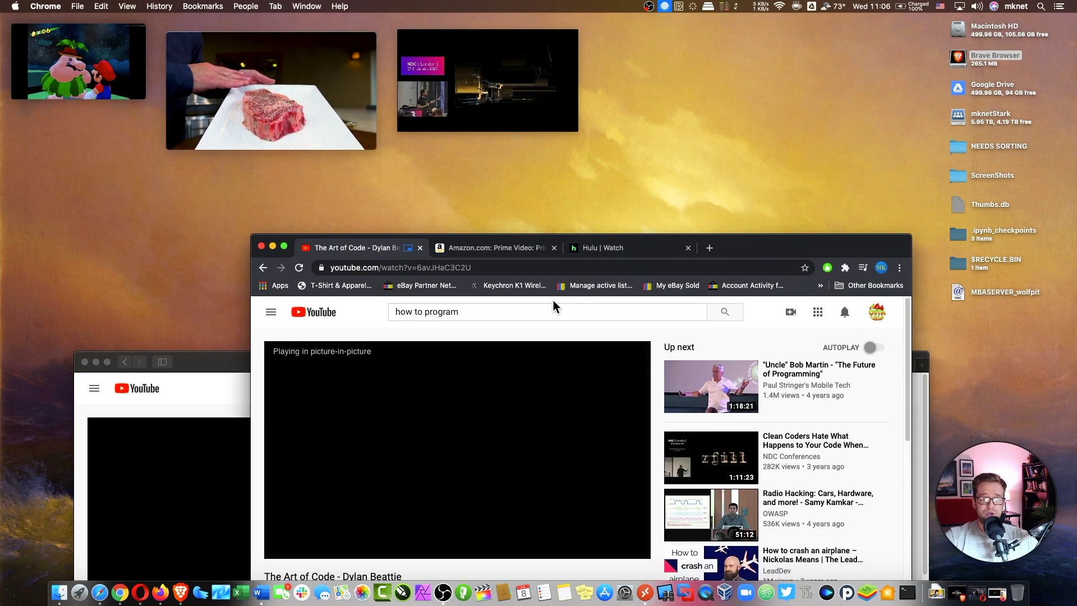
pyautogui.click(161, 592)
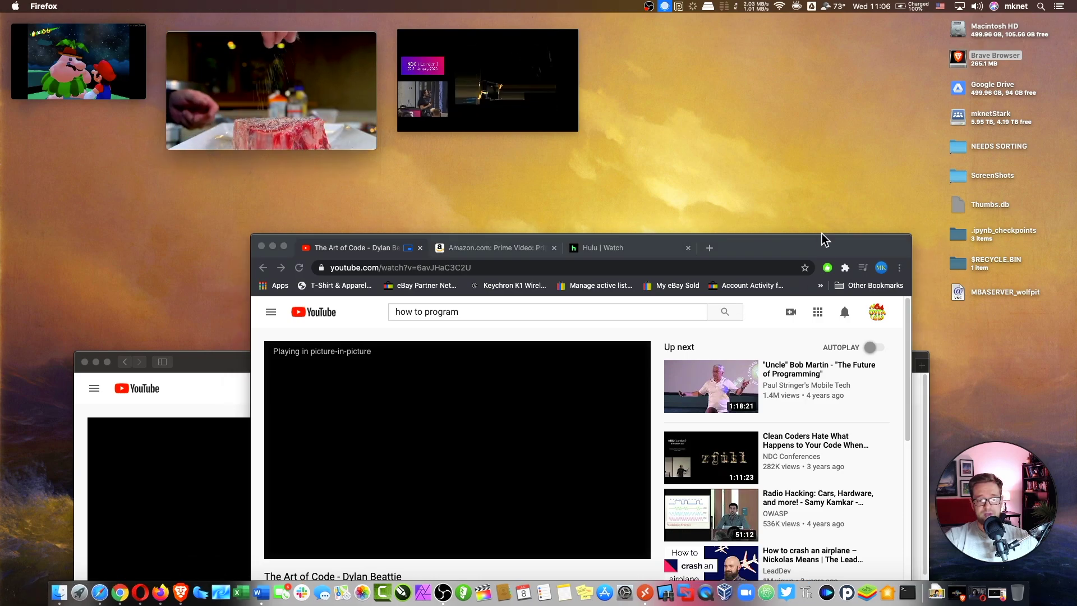
pyautogui.click(937, 591)
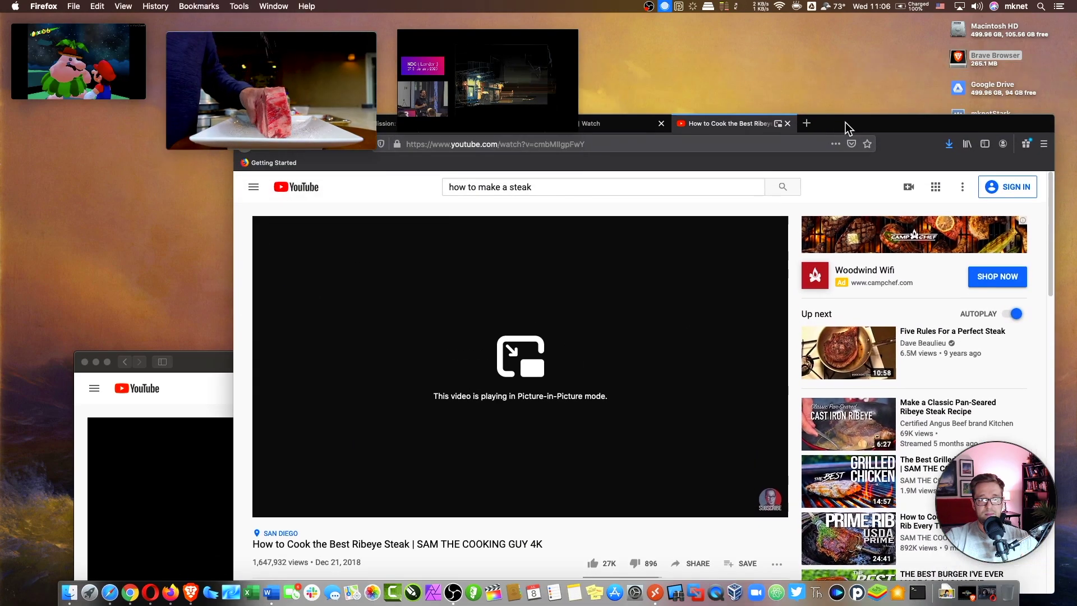
# - Switch Firefox to the F is for Family Netflix tab, move the window up, and dismiss the overlay
pyautogui.moveTo(787, 80); pyautogui.dragTo(662, 249)
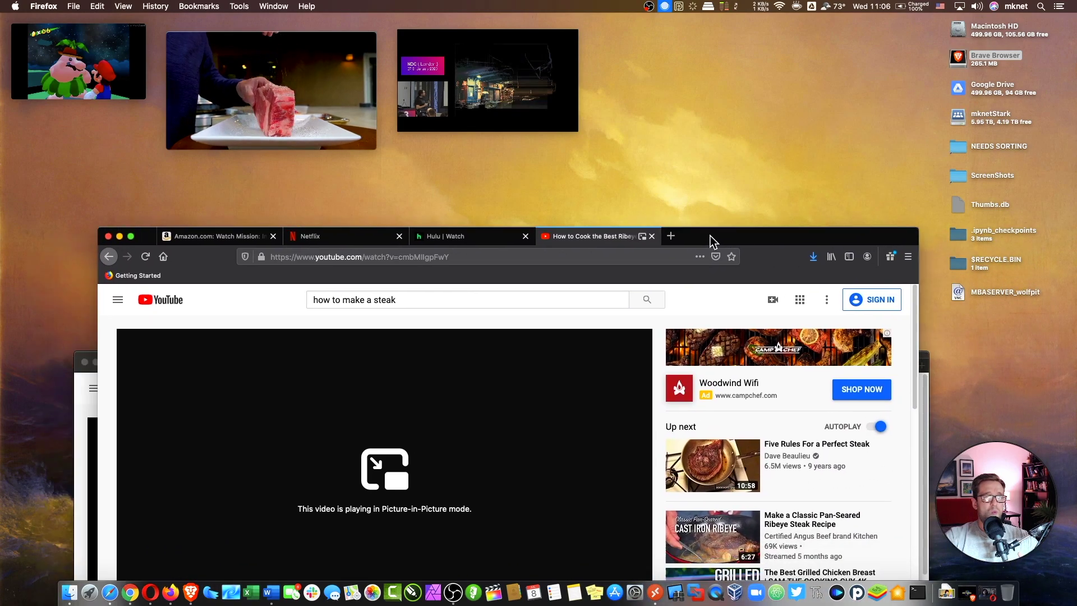
pyautogui.click(355, 241)
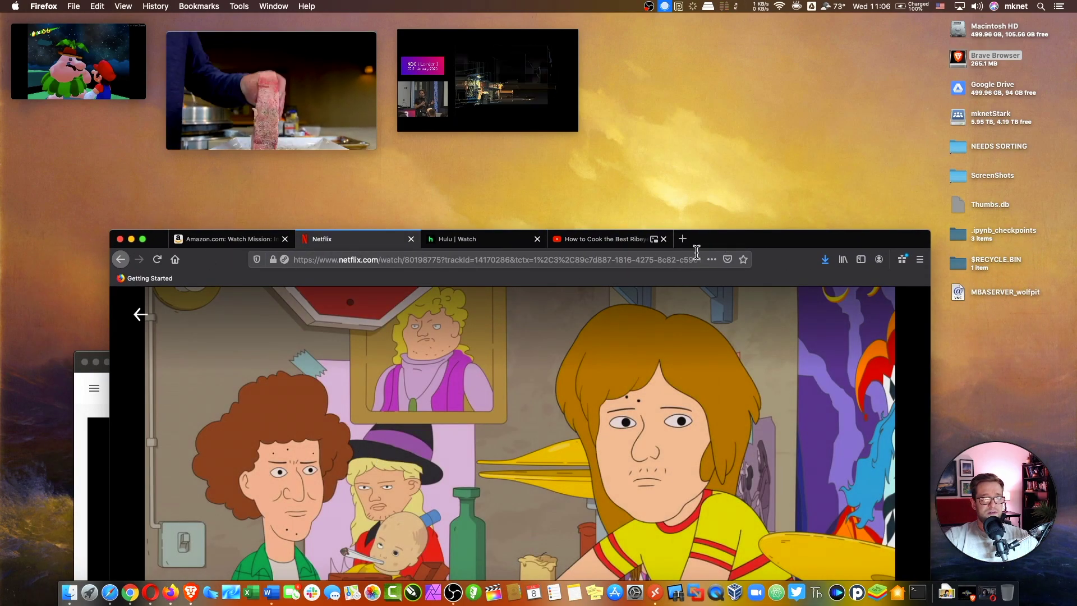
pyautogui.moveTo(696, 244); pyautogui.dragTo(705, 218)
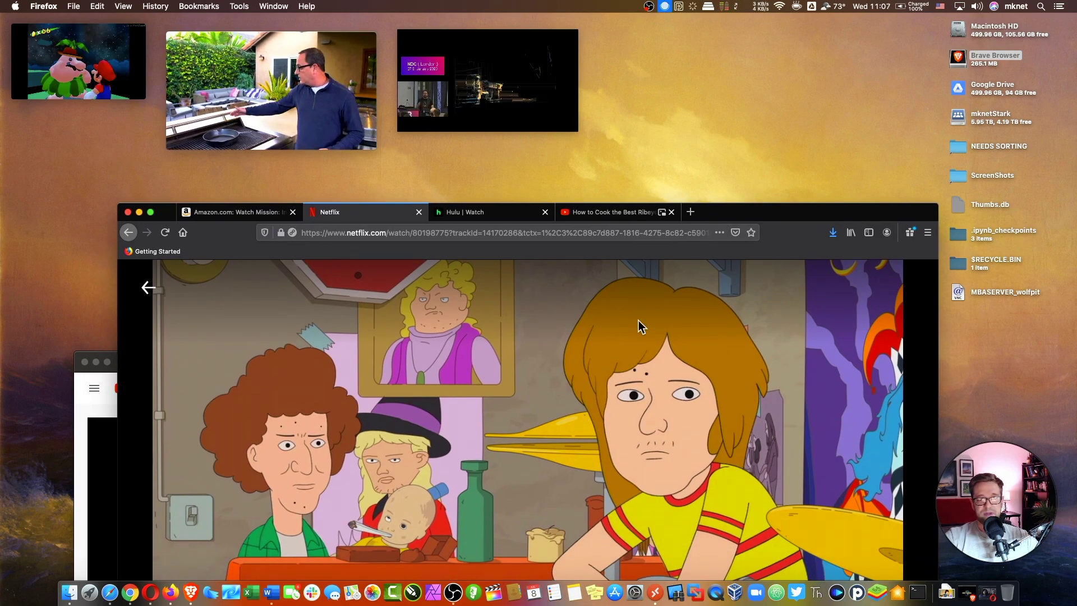
pyautogui.moveTo(740, 231); pyautogui.dragTo(743, 130)
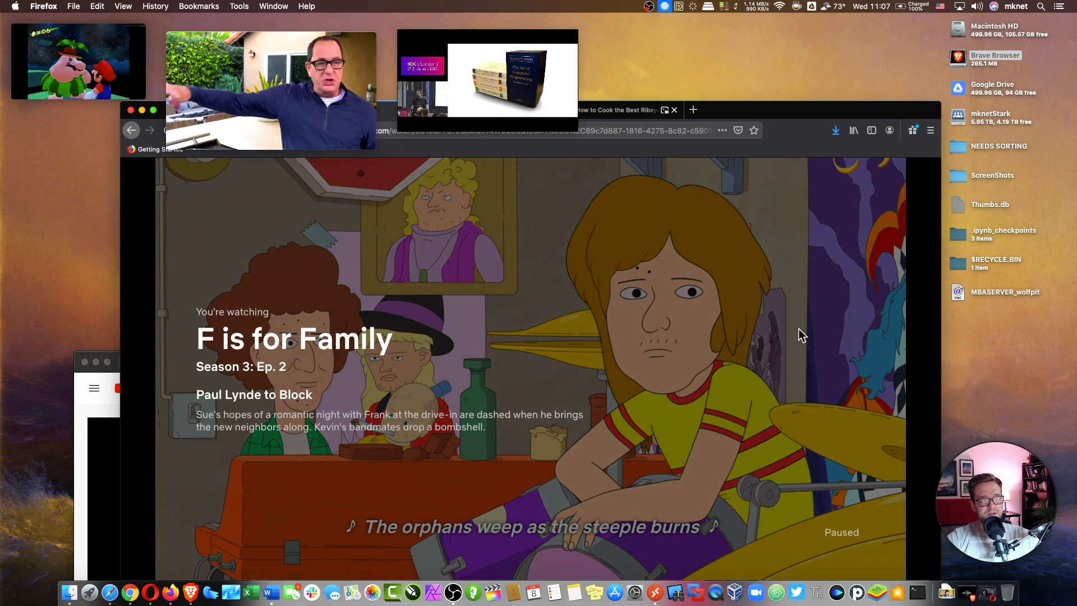
pyautogui.click(798, 329)
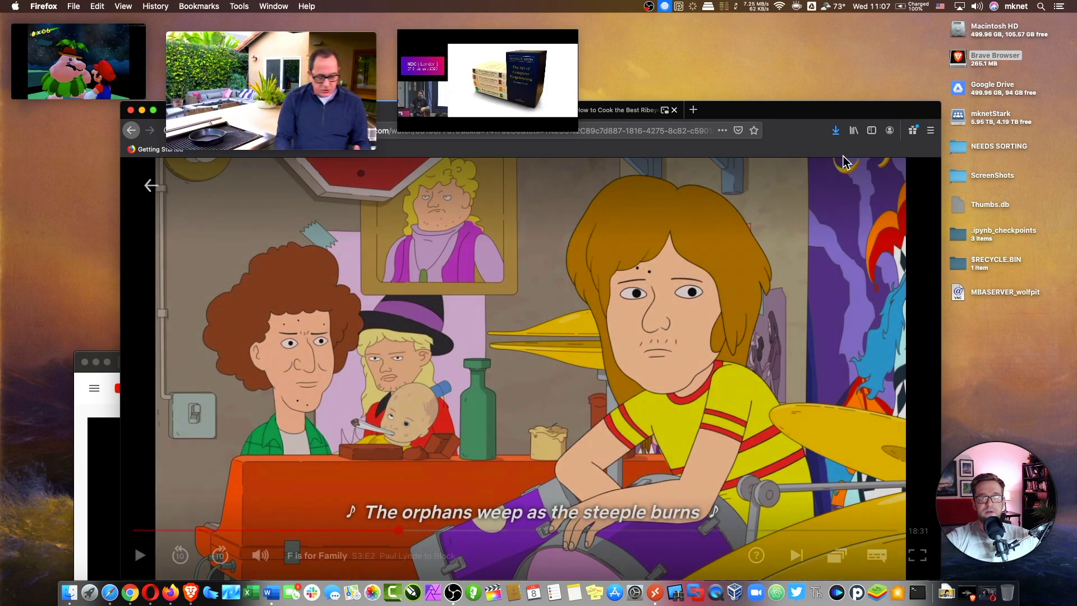
# - Open the Hulu Live Free or Die Hard tab and pop the movie into picture-in-picture
pyautogui.moveTo(841, 103); pyautogui.dragTo(852, 216)
pyautogui.click(478, 218)
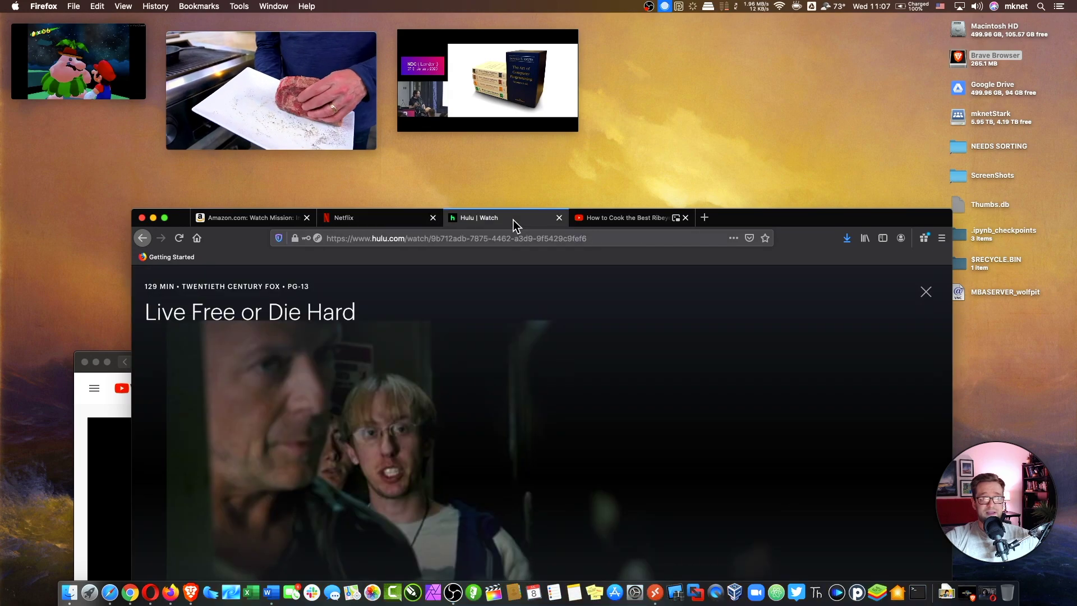
pyautogui.moveTo(746, 216); pyautogui.dragTo(747, 27)
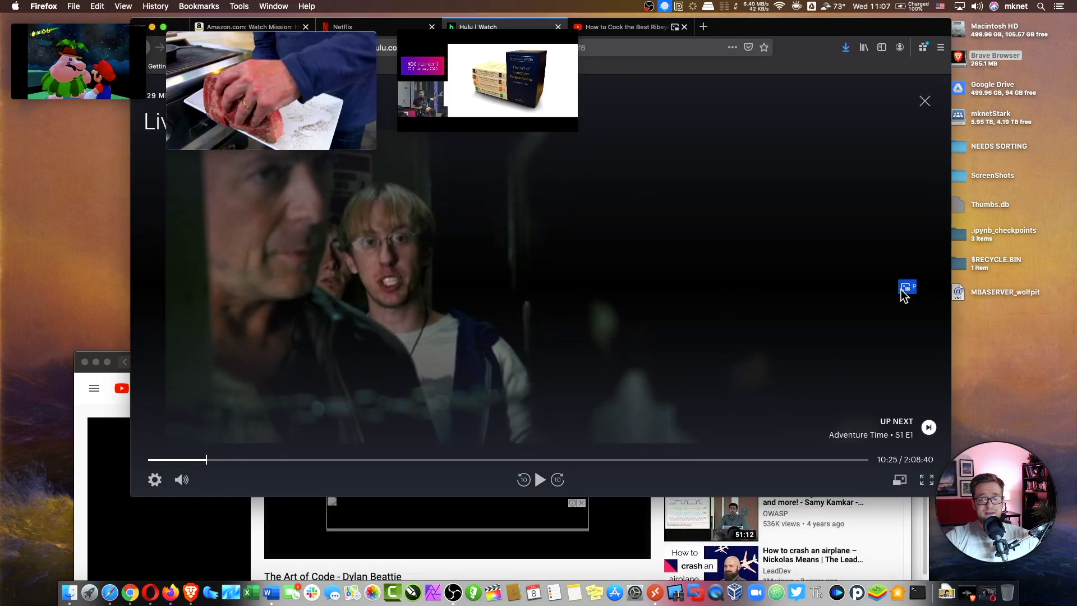
pyautogui.click(905, 289)
# - Move the floating movie to the top right, shrink it, and reposition the Hulu window
pyautogui.moveTo(882, 407); pyautogui.dragTo(842, 227)
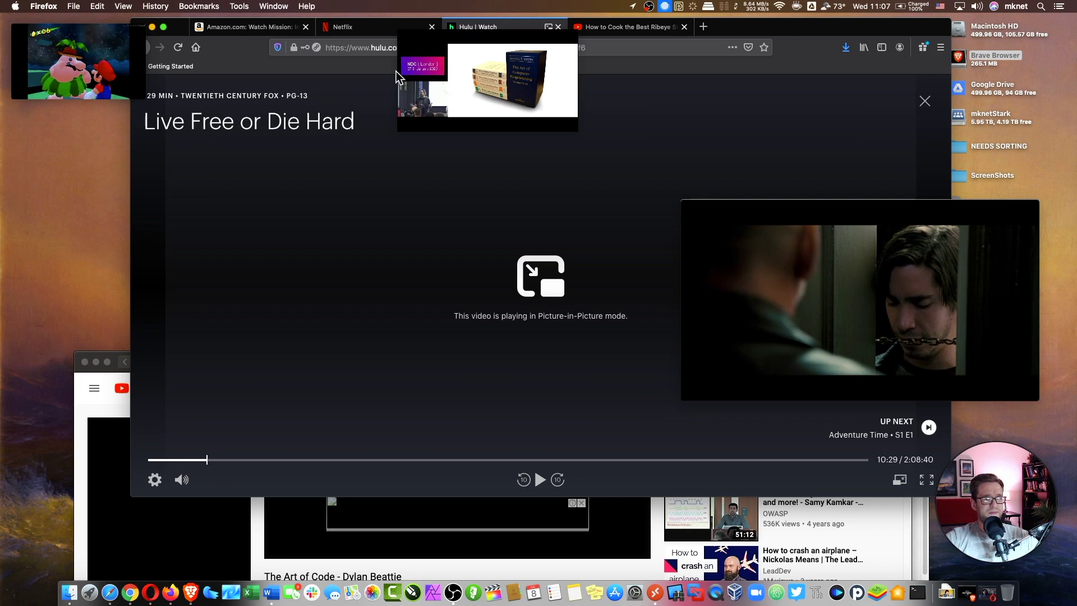
pyautogui.moveTo(590, 66); pyautogui.dragTo(446, 406)
pyautogui.moveTo(869, 232); pyautogui.dragTo(798, 48)
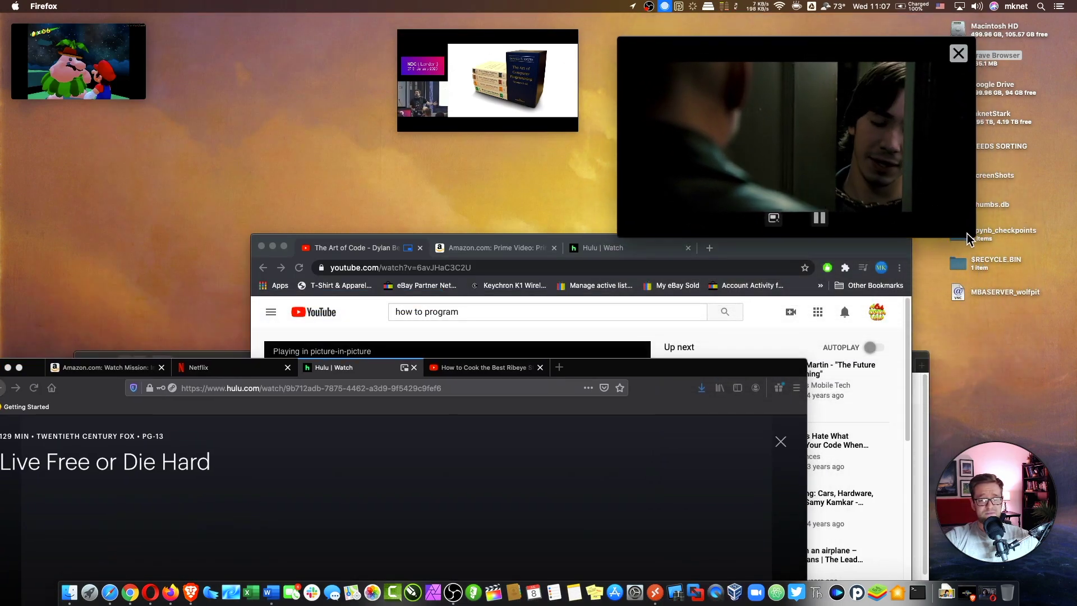
pyautogui.moveTo(966, 233); pyautogui.dragTo(884, 185)
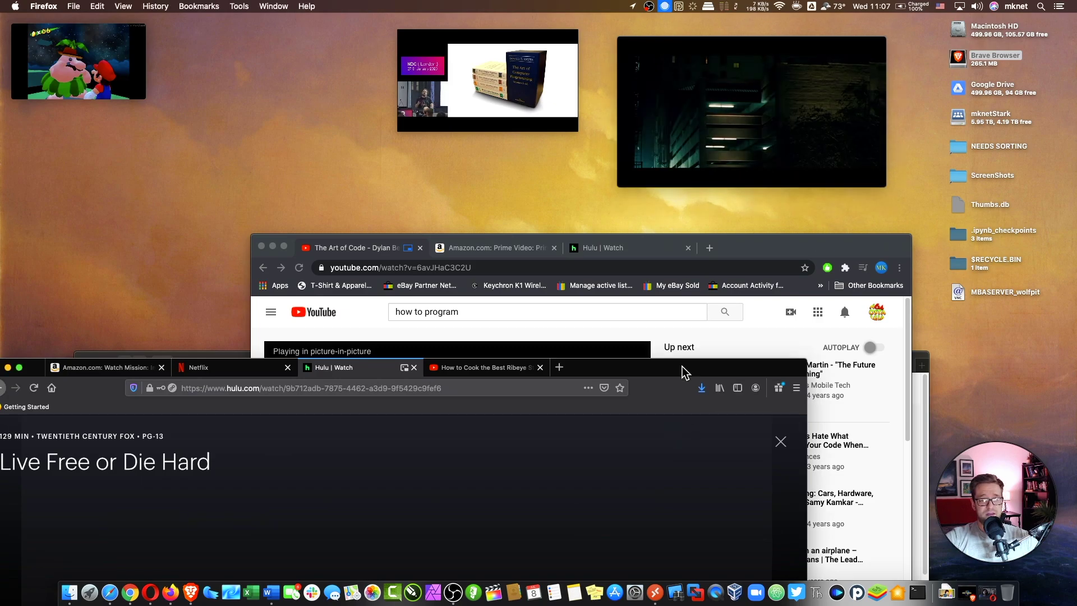
pyautogui.moveTo(682, 367); pyautogui.dragTo(869, 217)
# - Open the Amazon Mission: Impossible - Fallout tab, shrink the window, and enter picture-in-picture
pyautogui.click(310, 214)
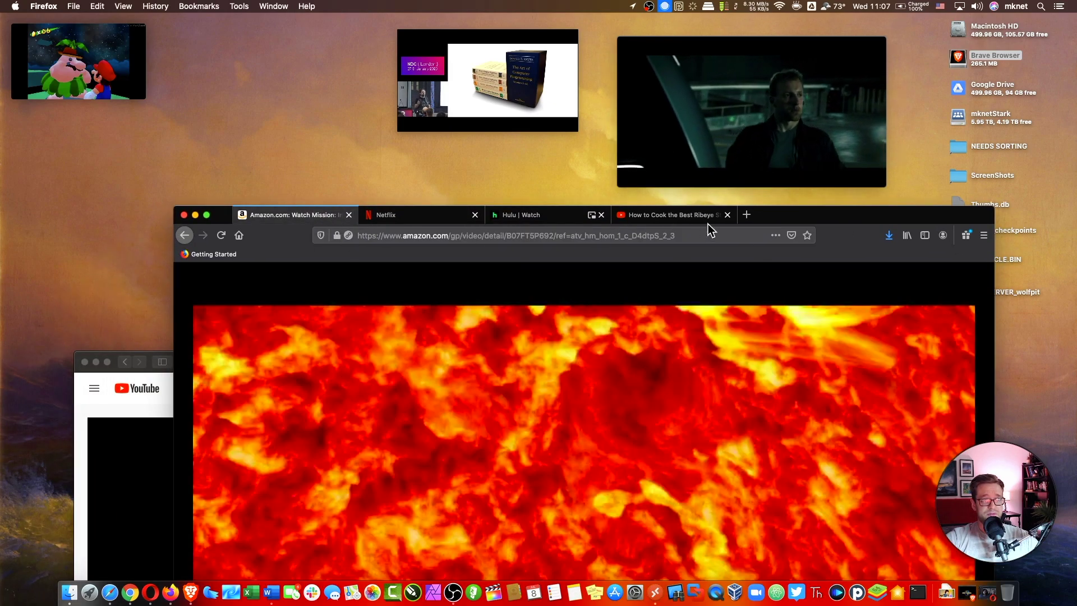
pyautogui.moveTo(772, 214)
pyautogui.mouseDown()
pyautogui.moveTo(650, 129)
pyautogui.moveTo(671, 221)
pyautogui.mouseUp()
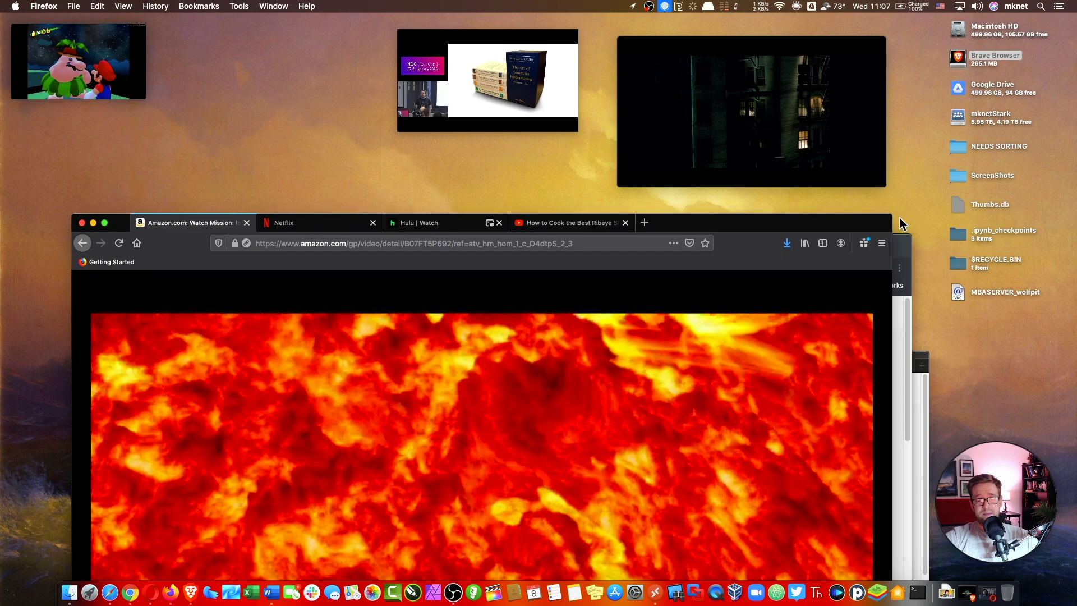
pyautogui.moveTo(893, 226); pyautogui.dragTo(618, 173)
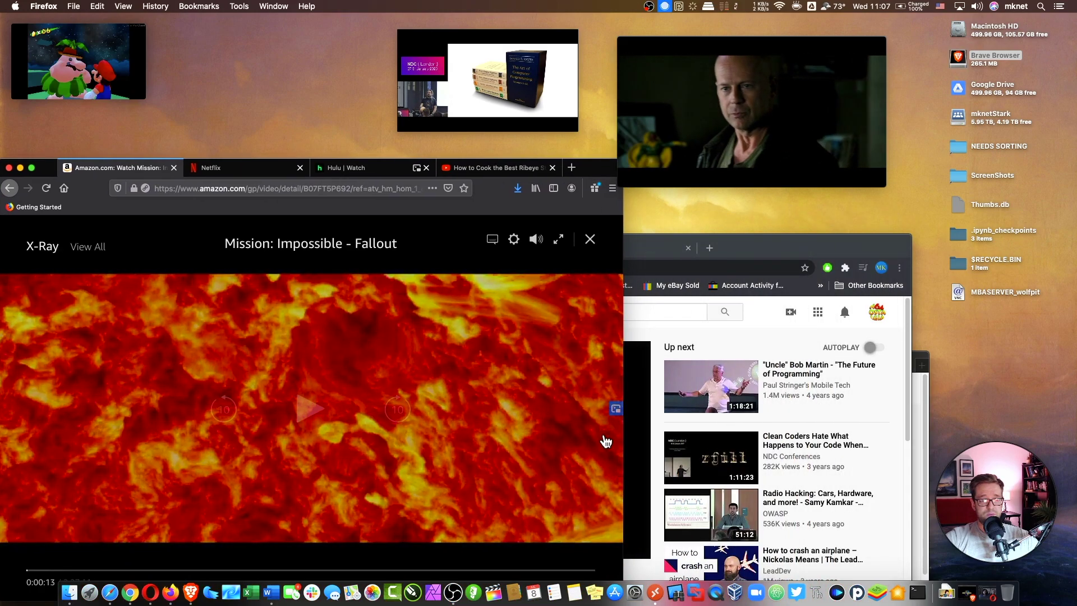
pyautogui.click(616, 409)
# - Shrink the Fallout floating video and fit it into the top-right spot, repositioning the Amazon window
pyautogui.moveTo(832, 402); pyautogui.dragTo(756, 80)
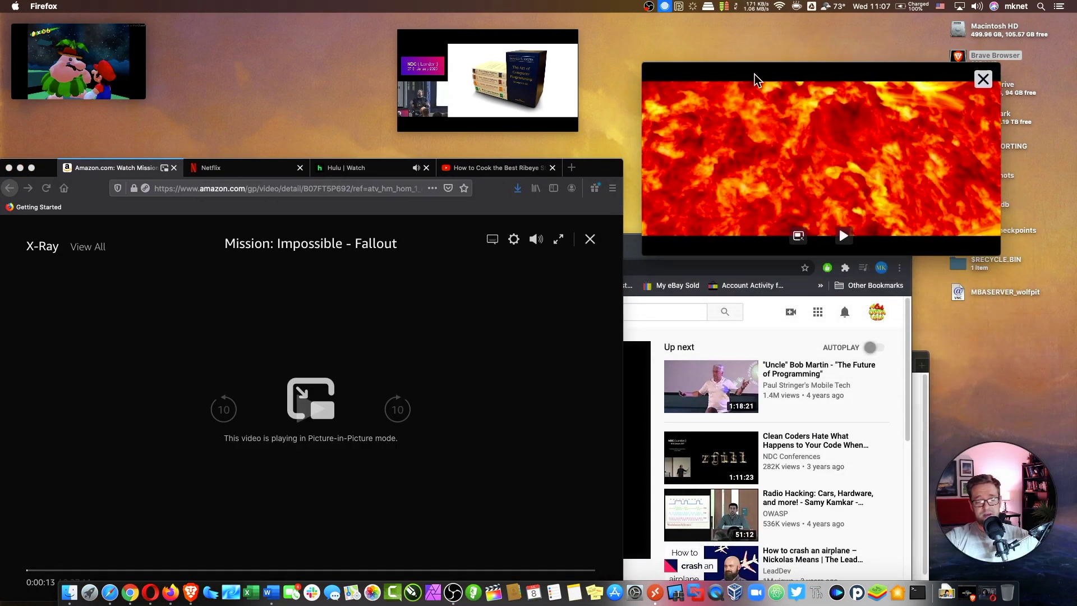
pyautogui.moveTo(996, 256); pyautogui.dragTo(874, 209)
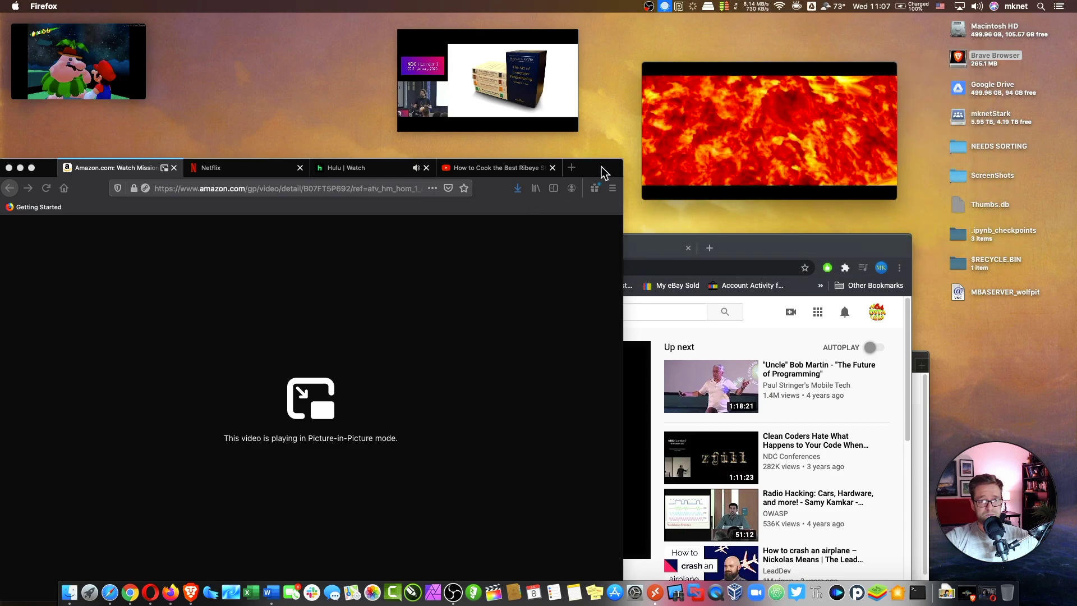
pyautogui.moveTo(603, 172); pyautogui.dragTo(604, 237)
pyautogui.moveTo(723, 66); pyautogui.dragTo(687, 46)
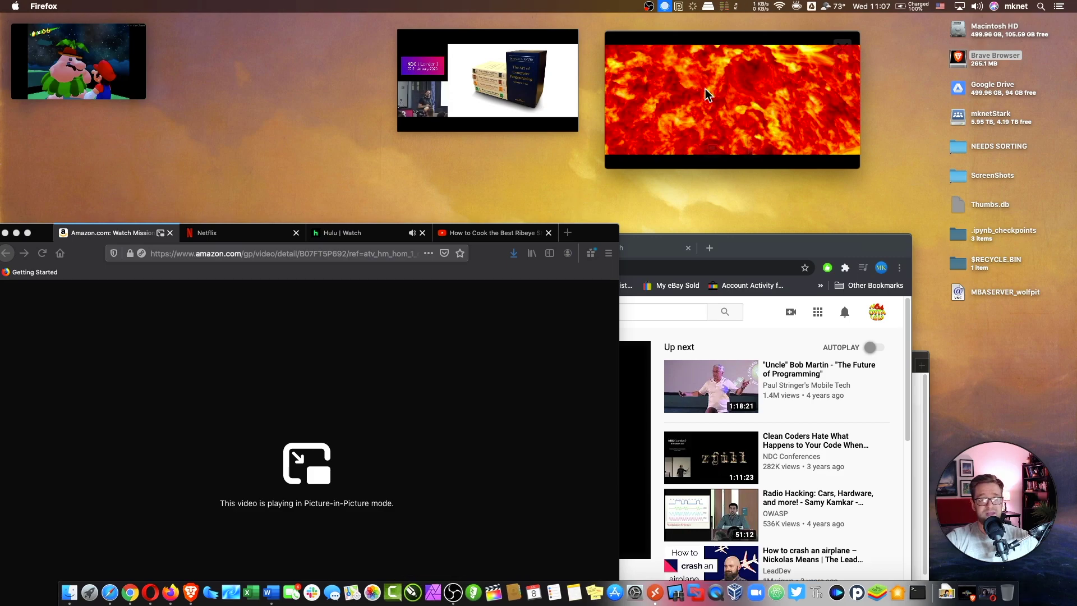
pyautogui.moveTo(755, 42); pyautogui.dragTo(775, 39)
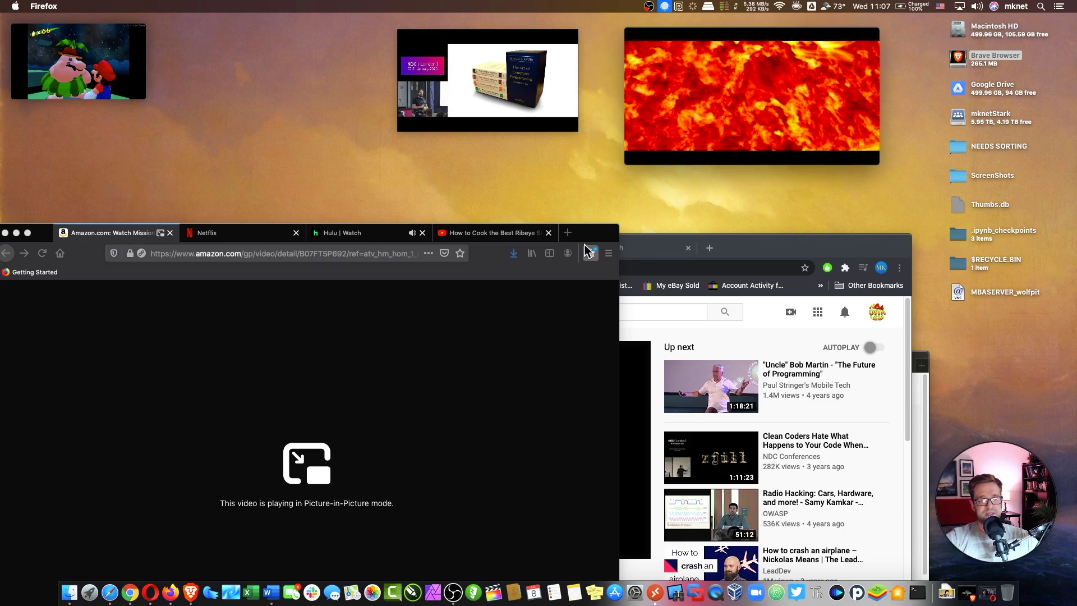
pyautogui.moveTo(587, 242); pyautogui.dragTo(698, 135)
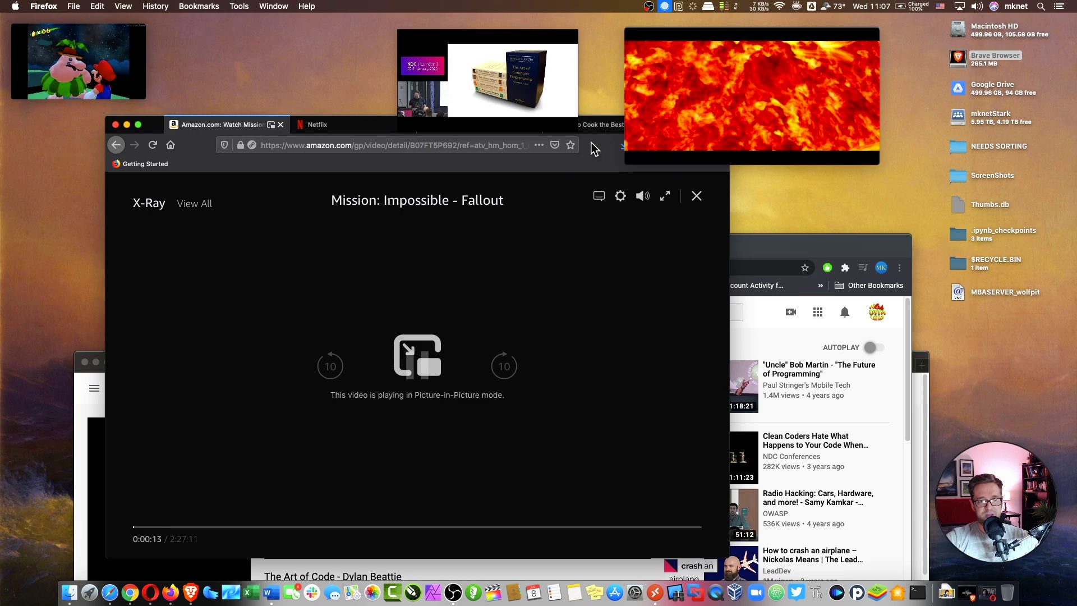
pyautogui.moveTo(591, 147); pyautogui.dragTo(514, 181)
pyautogui.moveTo(730, 126); pyautogui.dragTo(767, 127)
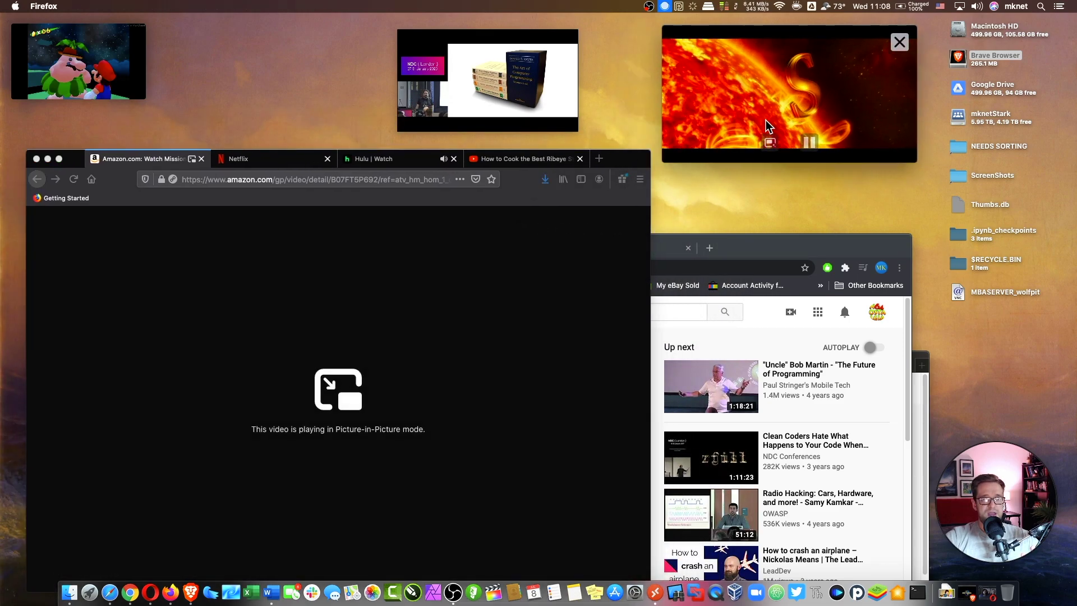
# - Show Firefox's Live Free or Die Hard tab and slide the programming-talk video left
pyautogui.click(373, 159)
pyautogui.click(142, 160)
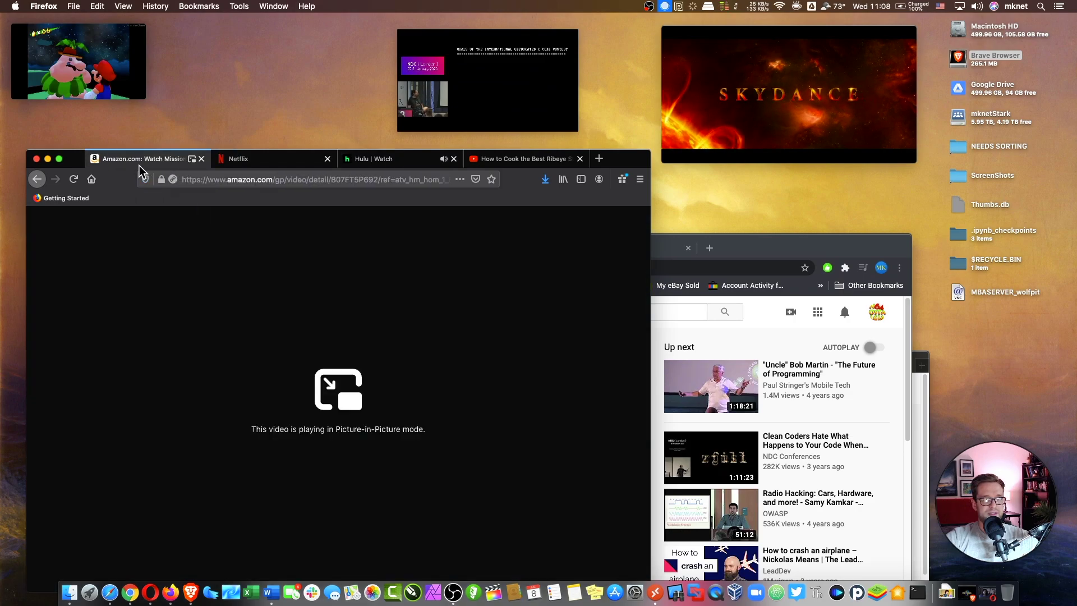
pyautogui.click(373, 159)
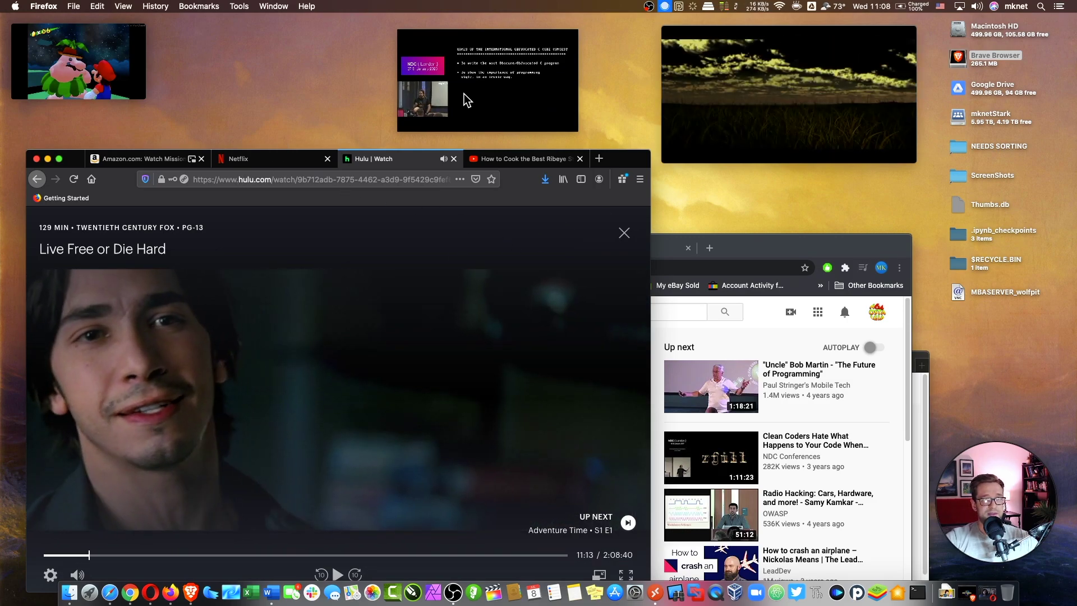
pyautogui.moveTo(466, 96); pyautogui.dragTo(269, 97)
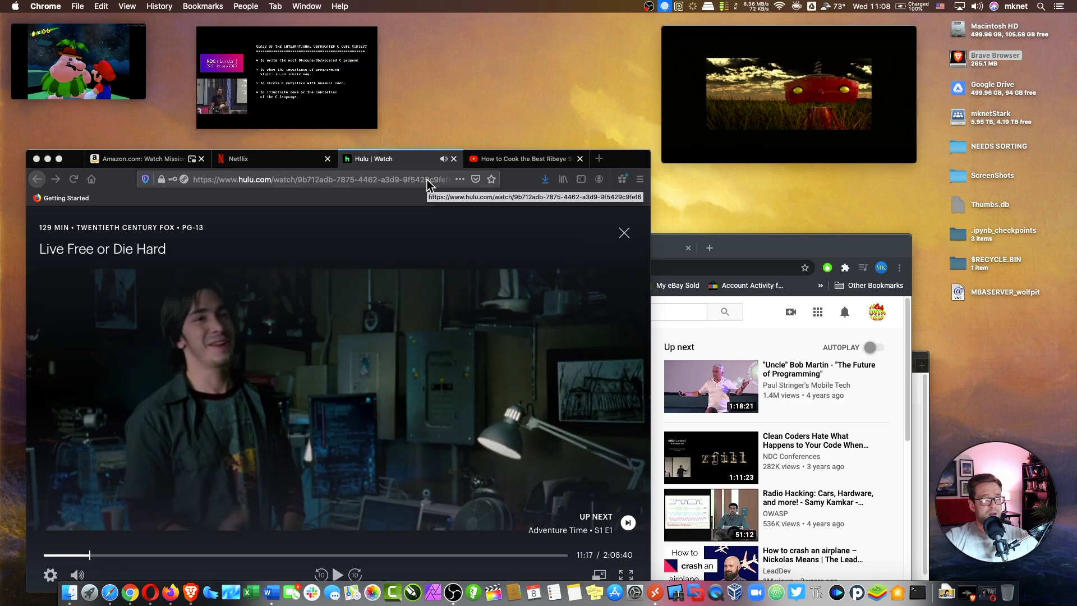
# - Minimise Firefox's Hulu window and move the Mission: Impossible video toward top centre
pyautogui.click(169, 589)
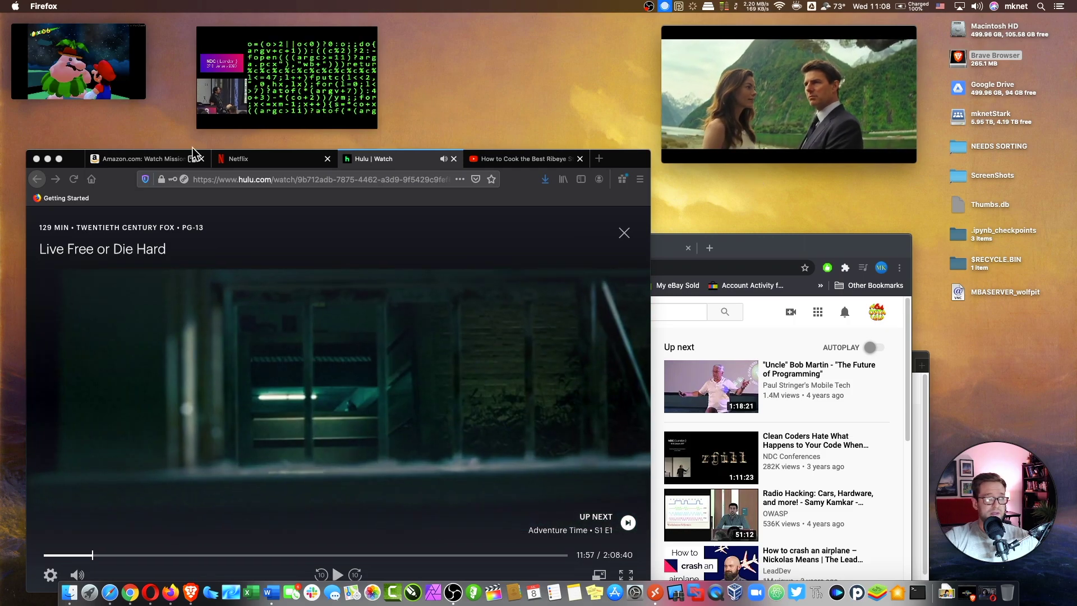
pyautogui.press('super+m')
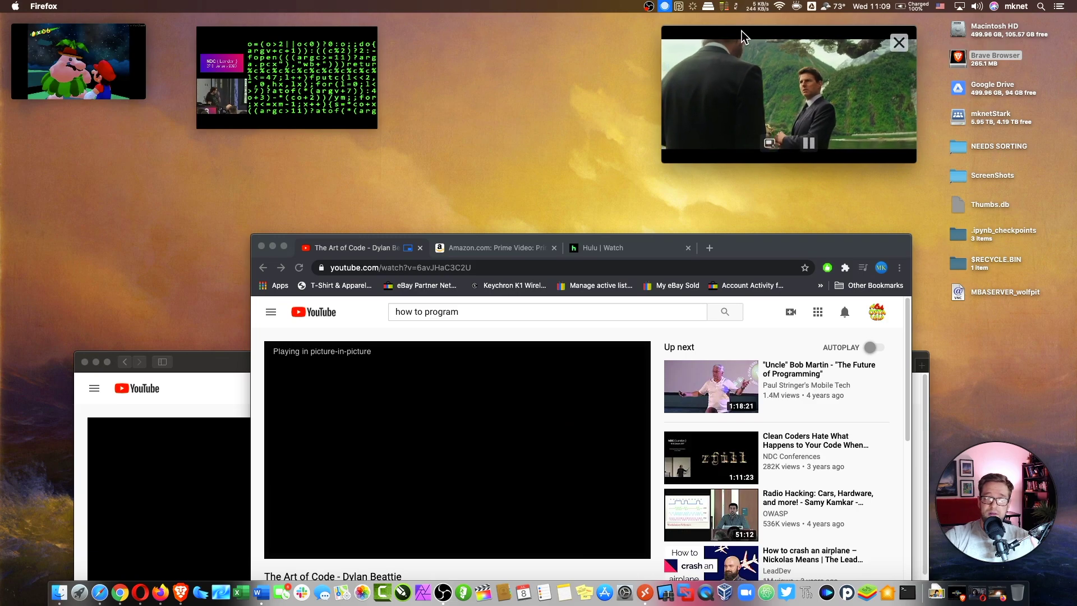
pyautogui.moveTo(772, 33)
pyautogui.mouseDown()
pyautogui.moveTo(603, 75)
pyautogui.moveTo(499, 45)
pyautogui.mouseUp()
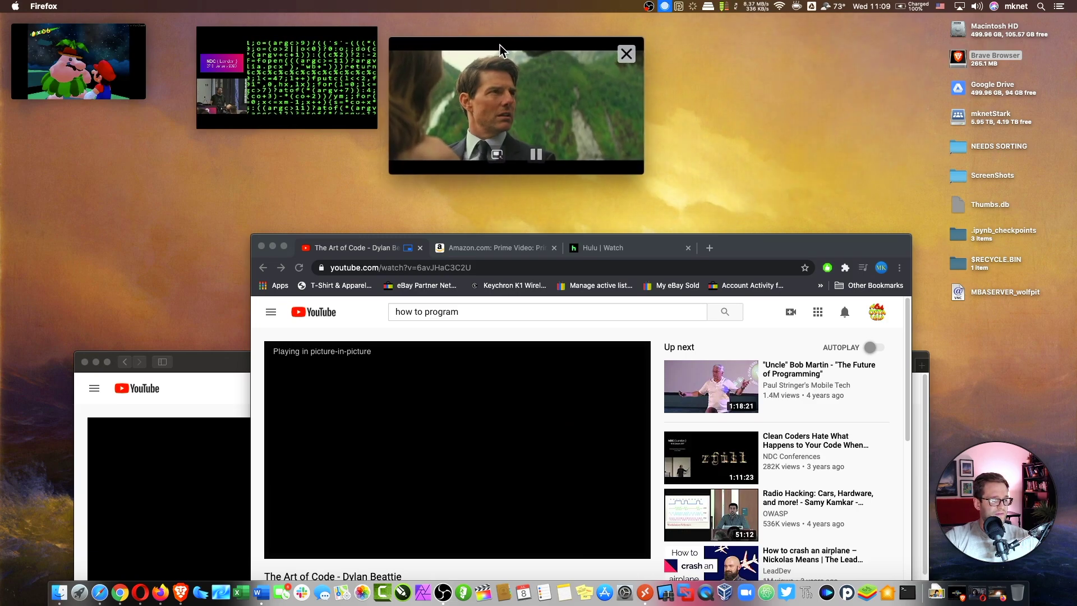